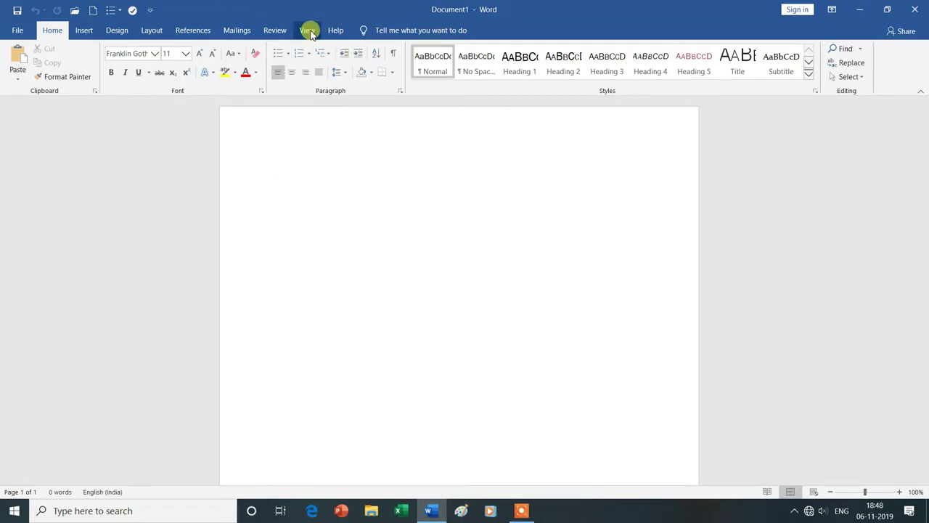
# Step: Start recording a new macro under the default name Macro1, stored in All Documents (Normal.dotm)
pyautogui.click(308, 30)
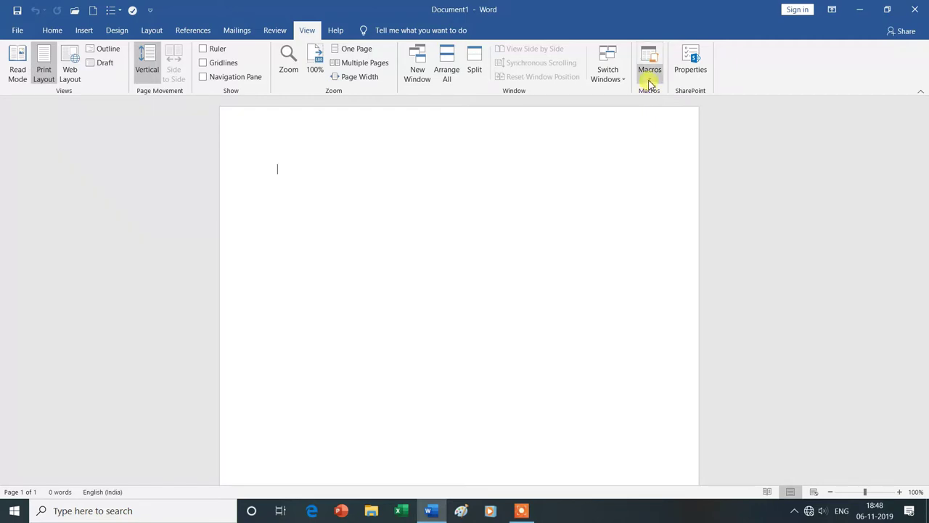
pyautogui.click(656, 78)
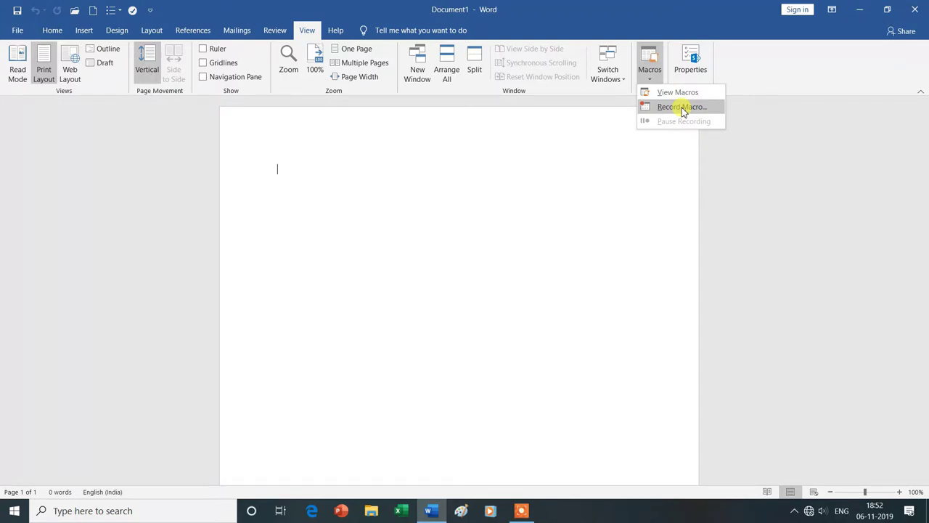
pyautogui.click(682, 108)
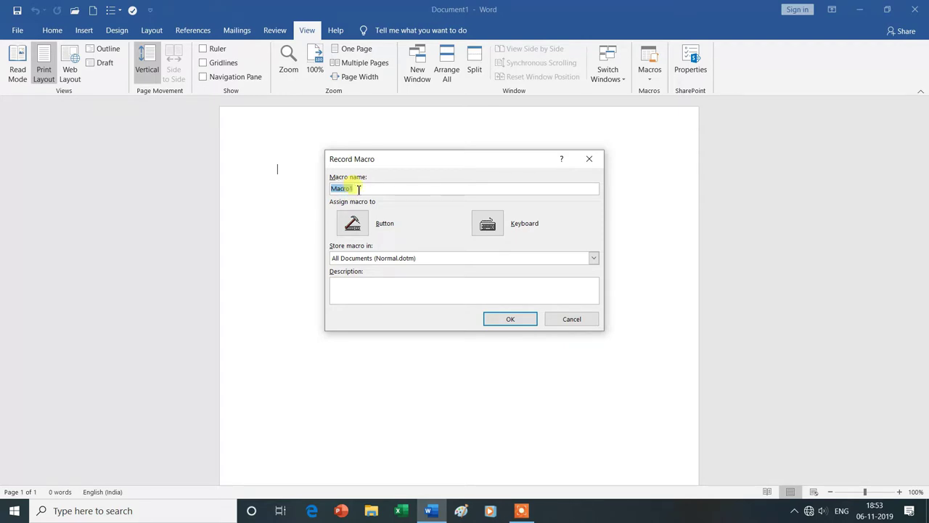
# Step: Open keyboard shortcut settings for Macro1 and enter Alt+Ctrl+A as its new shortcut
pyautogui.click(357, 189)
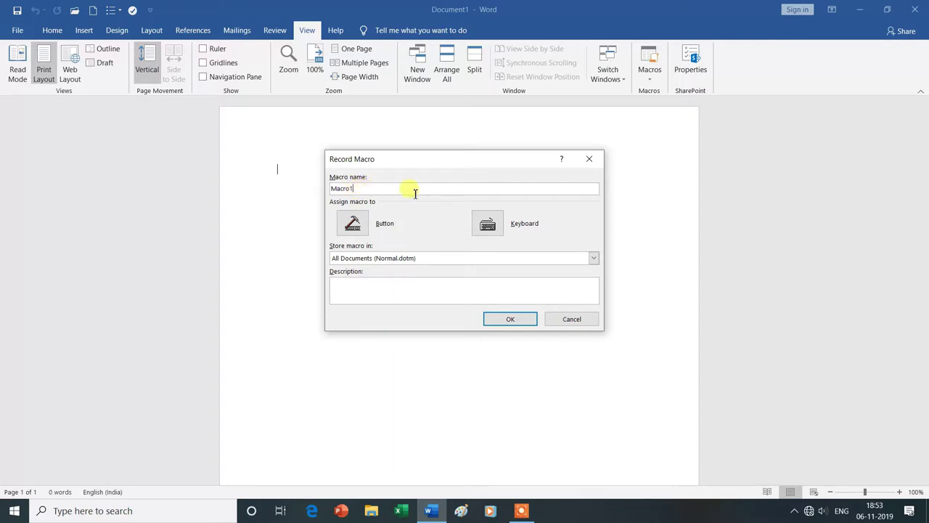
pyautogui.click(489, 230)
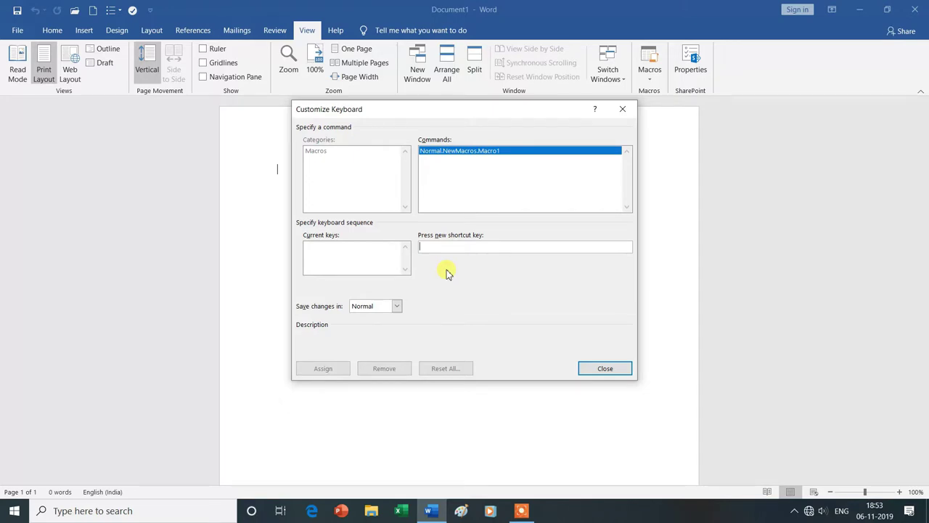
pyautogui.hotkey('ctrl', 'alt', 'a')
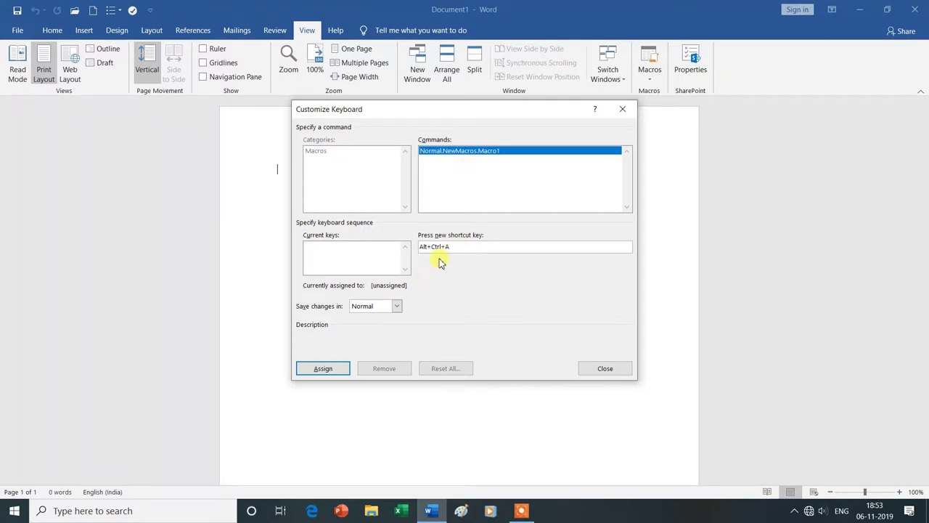
# Step: Assign Alt+Ctrl+A to Macro1 and close the shortcut settings so recording begins
pyautogui.click(322, 369)
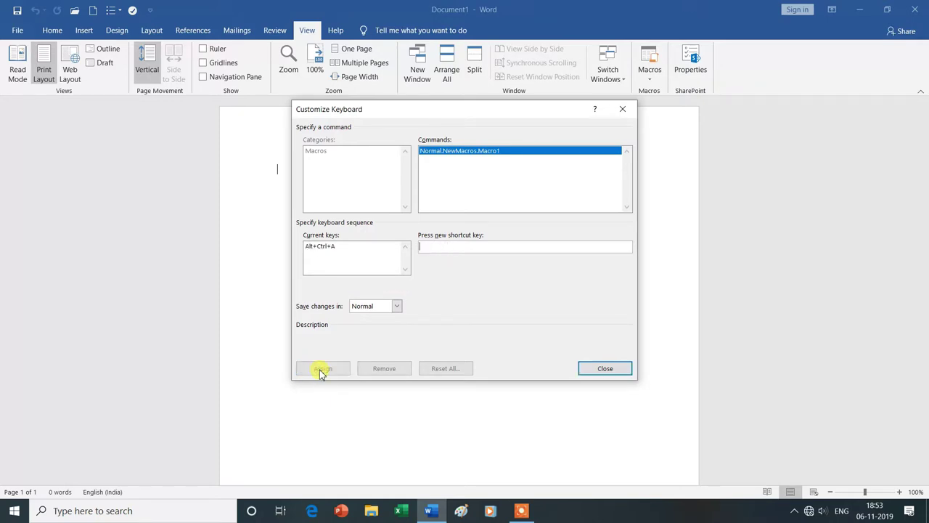
pyautogui.click(606, 368)
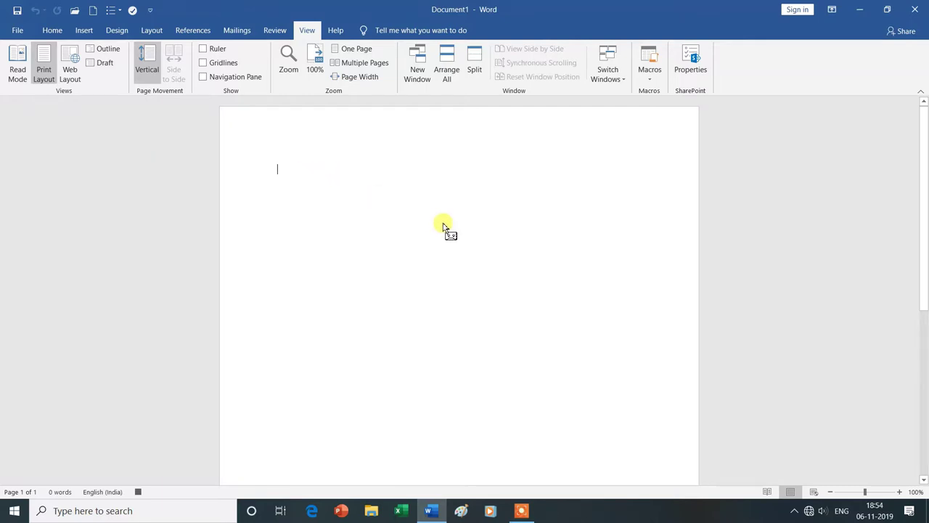
# Step: Type the lines YAGYAN TECH, MS WORD, MS EXCEL and MS POWER POINT while recording
pyautogui.write('YAGYAN TECH')
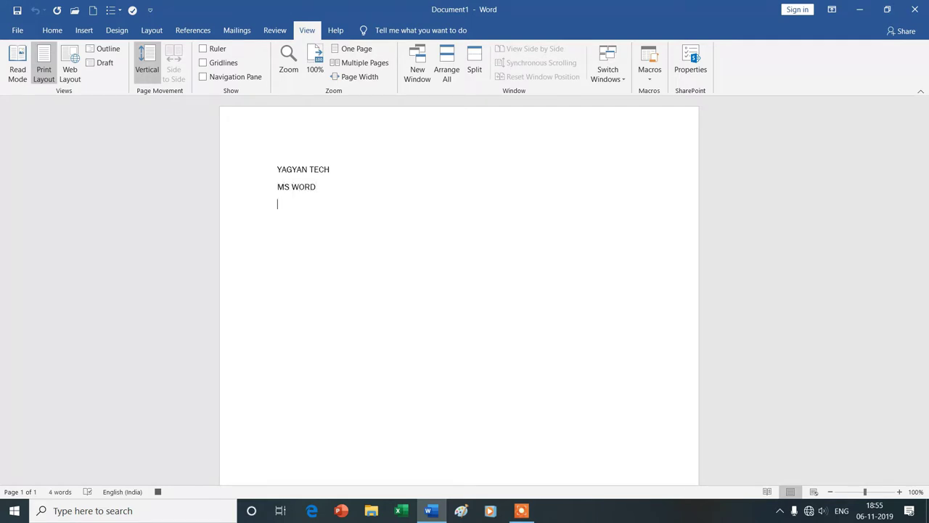
pyautogui.write('MS')
pyautogui.write('MS')
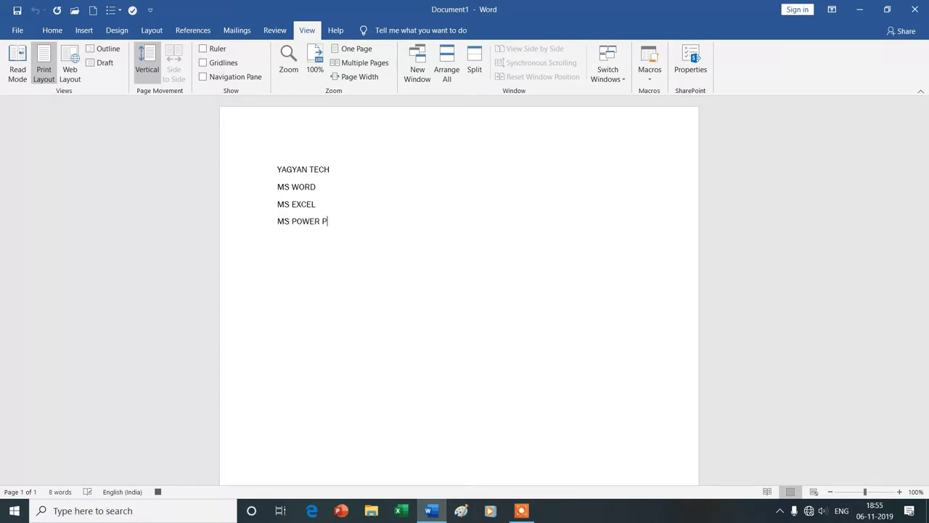
pyautogui.write('NT')
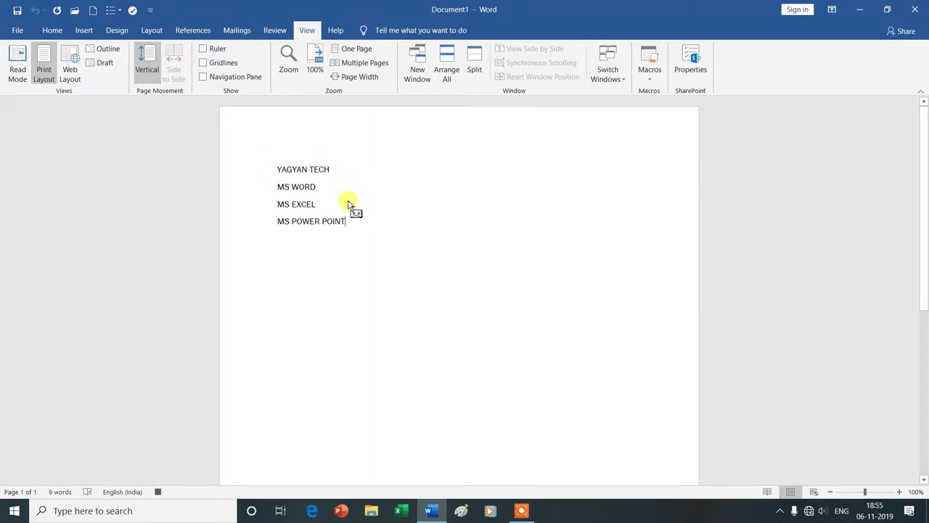
pyautogui.moveTo(337, 165)
pyautogui.mouseDown()
pyautogui.moveTo(311, 236)
pyautogui.moveTo(381, 236)
pyautogui.mouseUp()
pyautogui.moveTo(381, 235); pyautogui.dragTo(434, 220)
pyautogui.moveTo(434, 220); pyautogui.dragTo(651, 85)
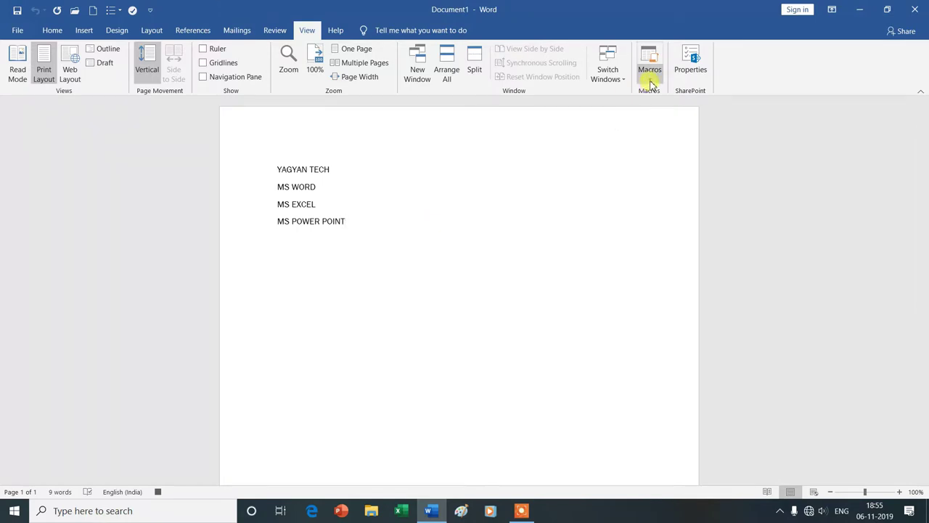
# Step: Stop recording Macro1 from the Macros menu, then select the four typed lines
pyautogui.click(651, 85)
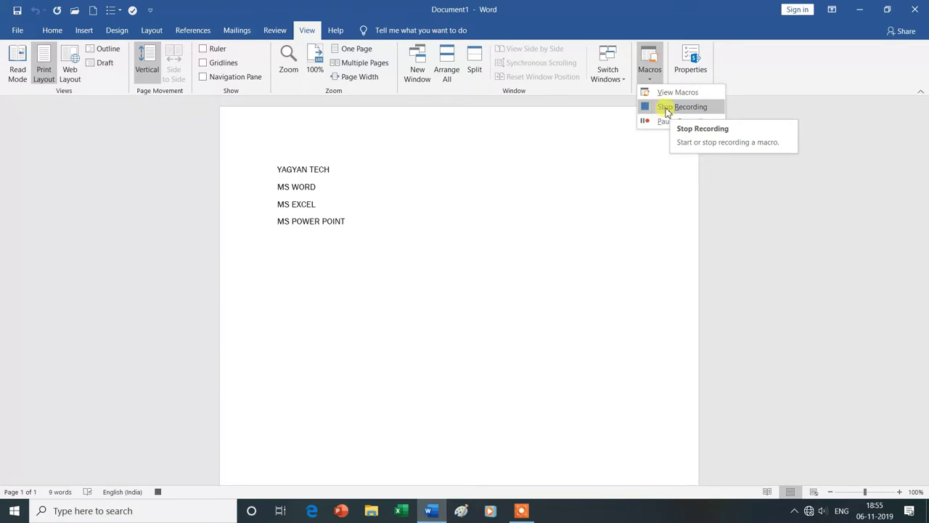
pyautogui.click(666, 109)
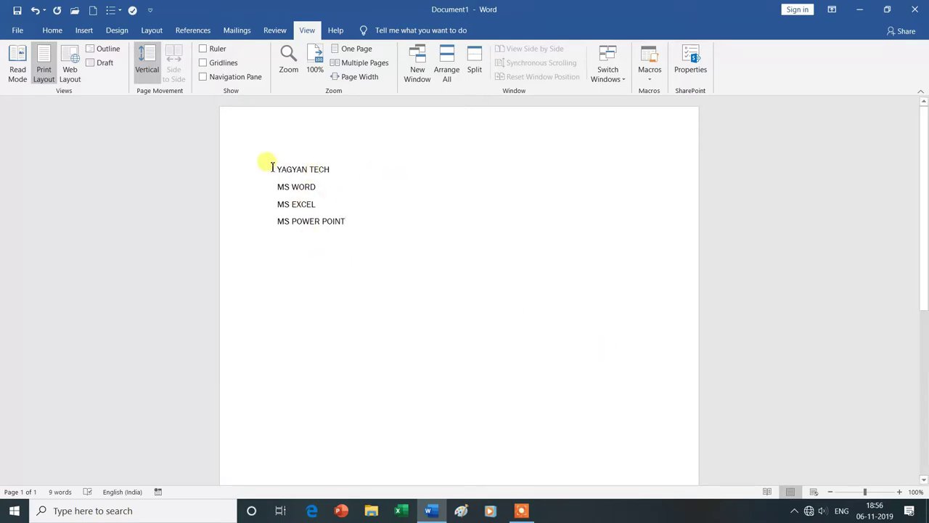
pyautogui.moveTo(273, 168); pyautogui.dragTo(333, 251)
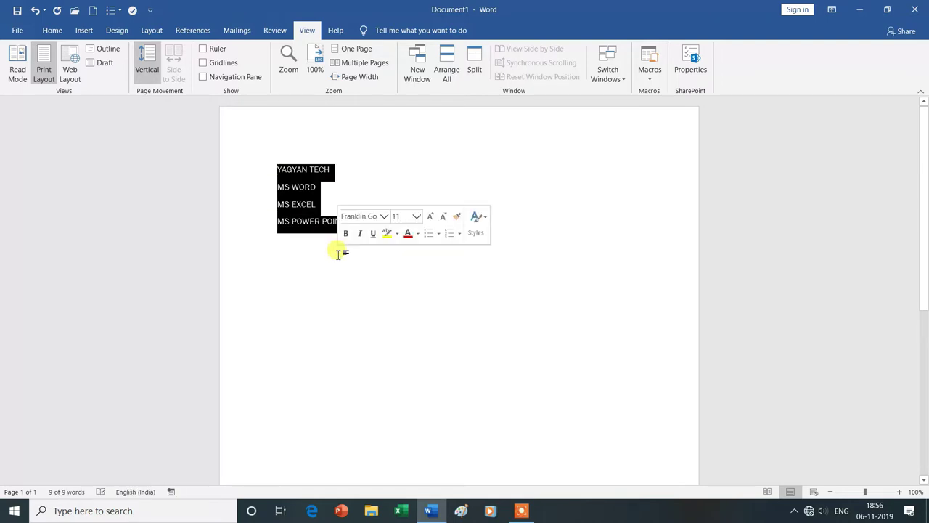
# Step: Delete the selected lines and run Macro1 from the macro list to retype them
pyautogui.press('Delete')
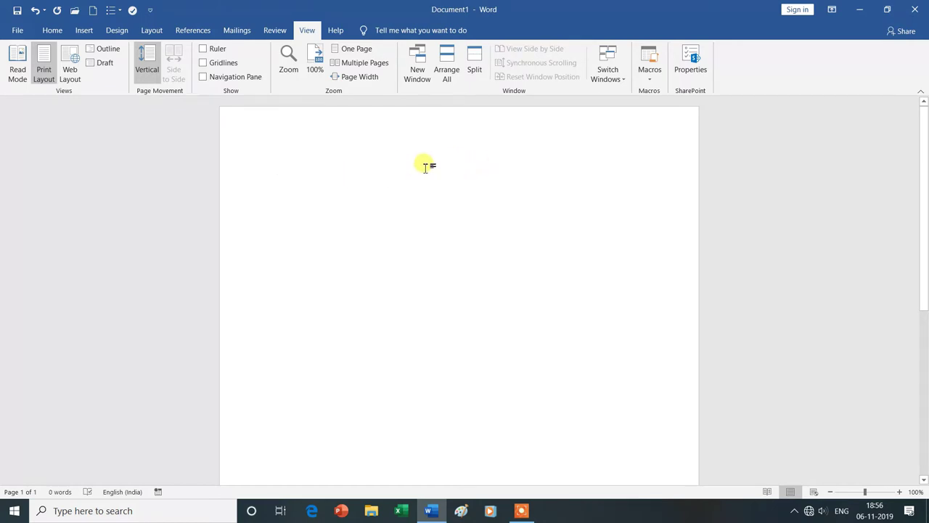
pyautogui.click(650, 76)
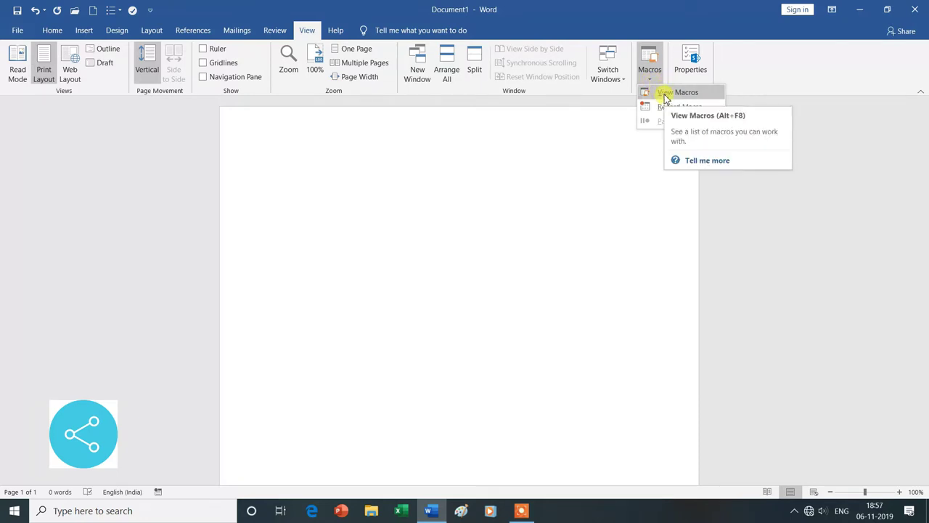
pyautogui.click(664, 95)
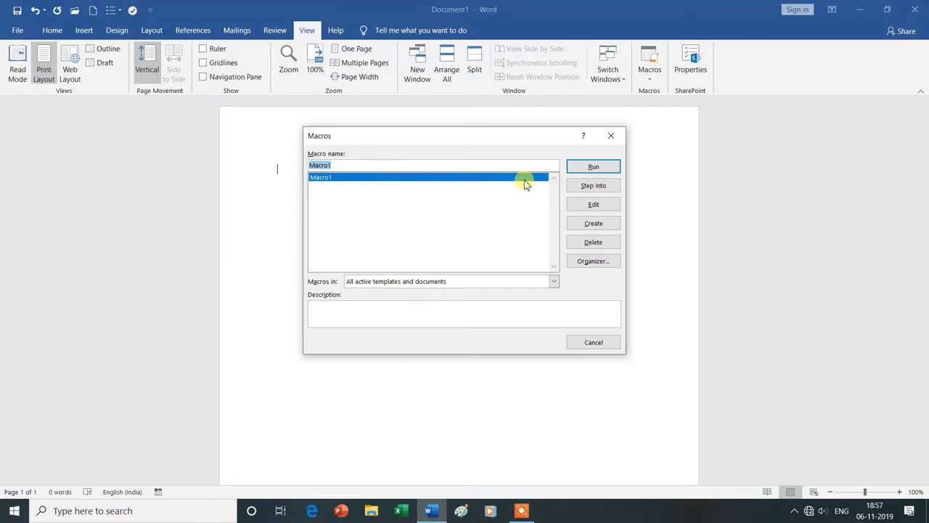
pyautogui.click(586, 169)
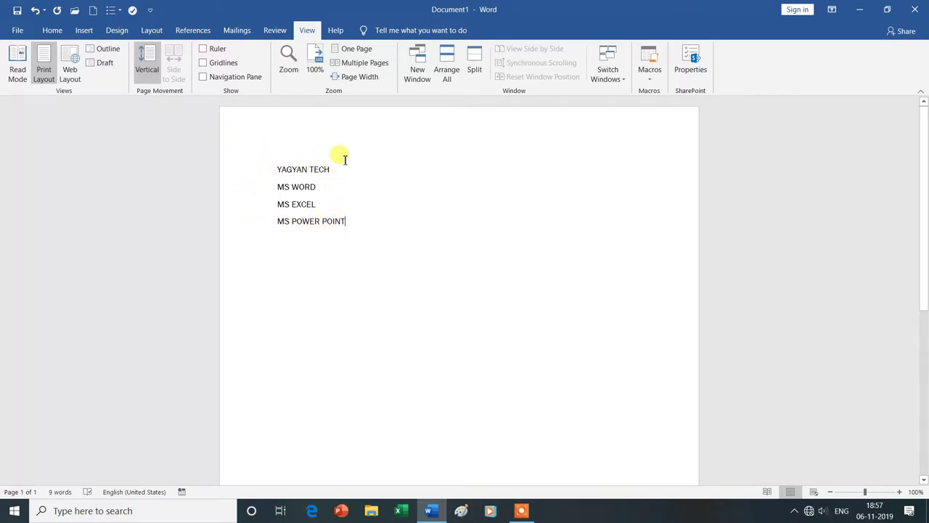
# Step: Add a new line below the text and run Macro1 with Ctrl+Alt+A for a second copy
pyautogui.press('Return')
pyautogui.press('Return')
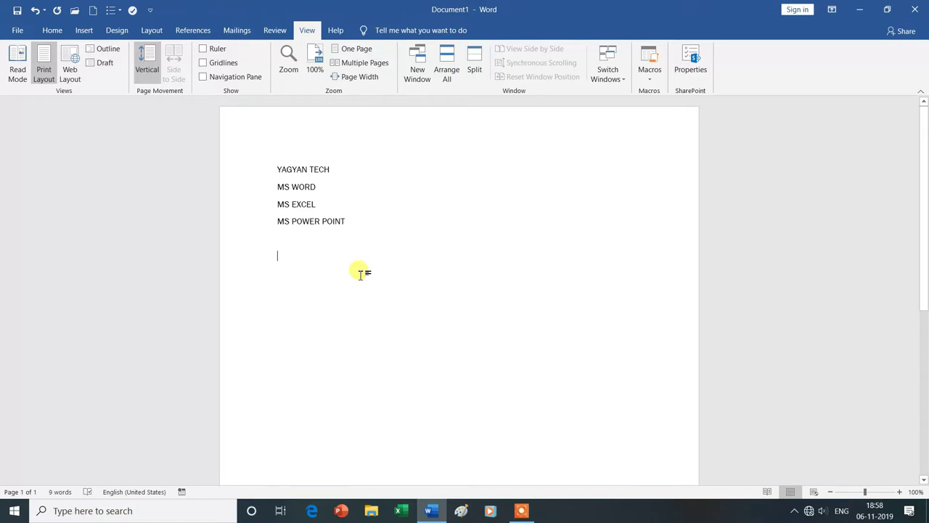
pyautogui.hotkey('ctrl', 'alt', 'a')
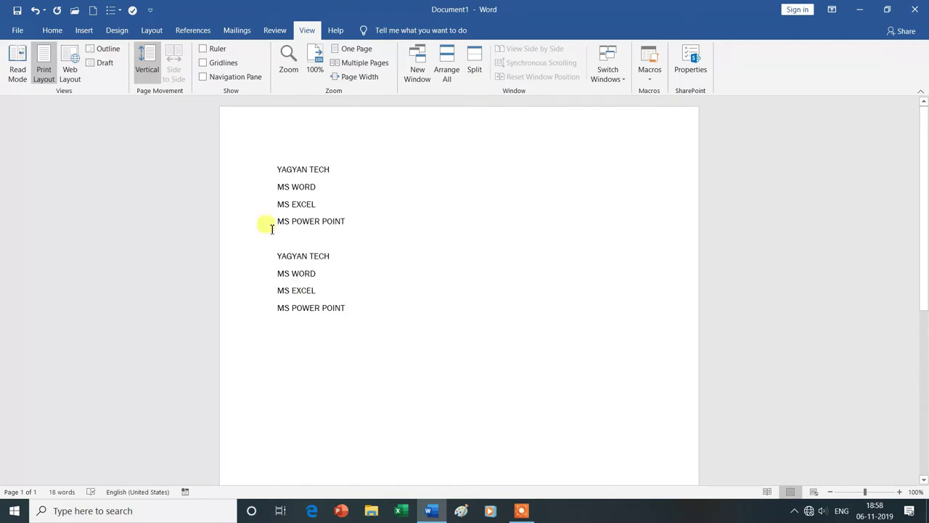
# Step: Clear the page and type the numbers 101 to 105 on separate lines
pyautogui.moveTo(277, 166); pyautogui.dragTo(334, 315)
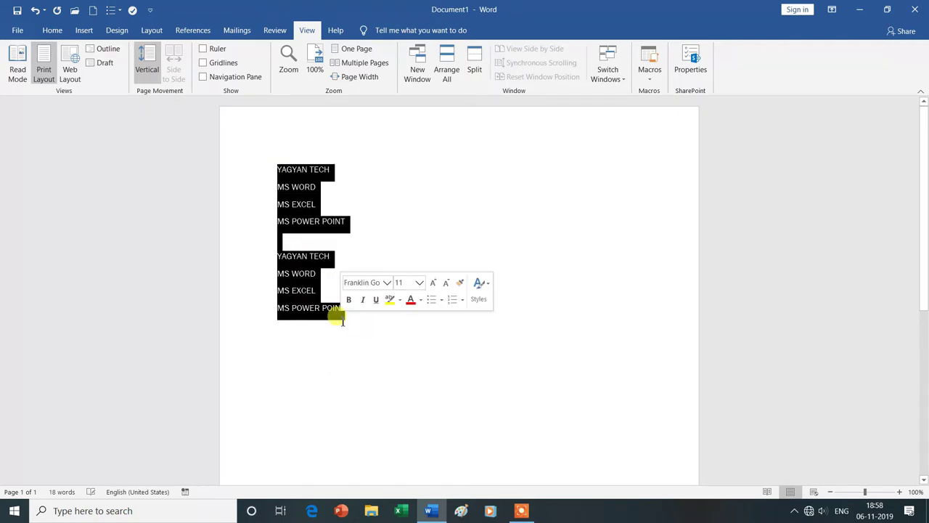
pyautogui.press('Delete')
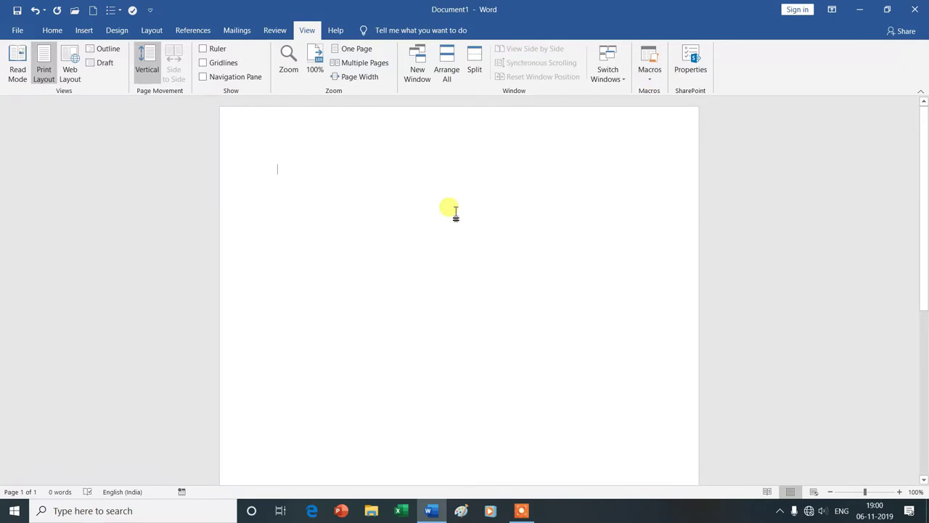
pyautogui.write('101 ')
pyautogui.write('102 ')
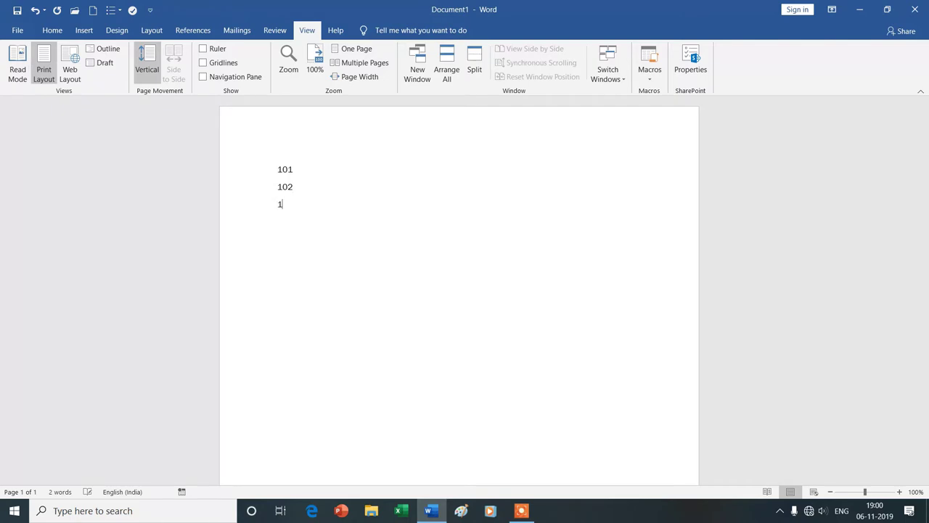
pyautogui.write('103 ')
pyautogui.write('104')
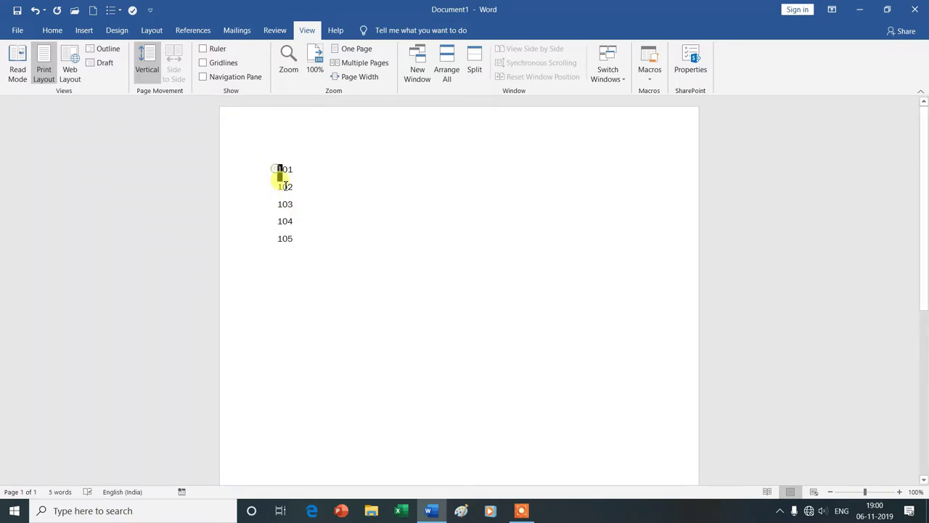
# Step: Enlarge the numbers' font twice and centre them, leaving the cursor before 101
pyautogui.moveTo(277, 170); pyautogui.dragTo(293, 240)
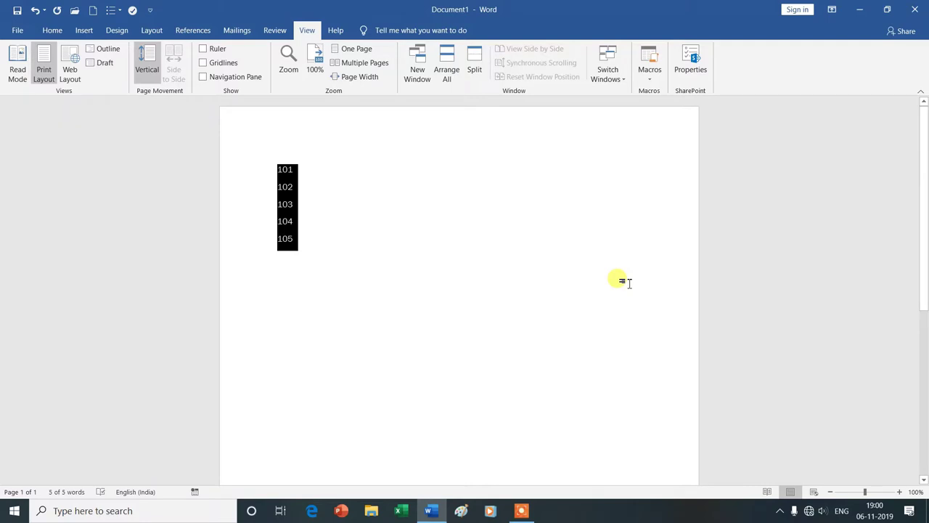
pyautogui.hotkey('ctrl', 'shift', '.')
pyautogui.hotkey('ctrl', 'shift', '.')
pyautogui.hotkey('ctrl', 'shift', '.')
pyautogui.hotkey('ctrl', 'shift', '.')
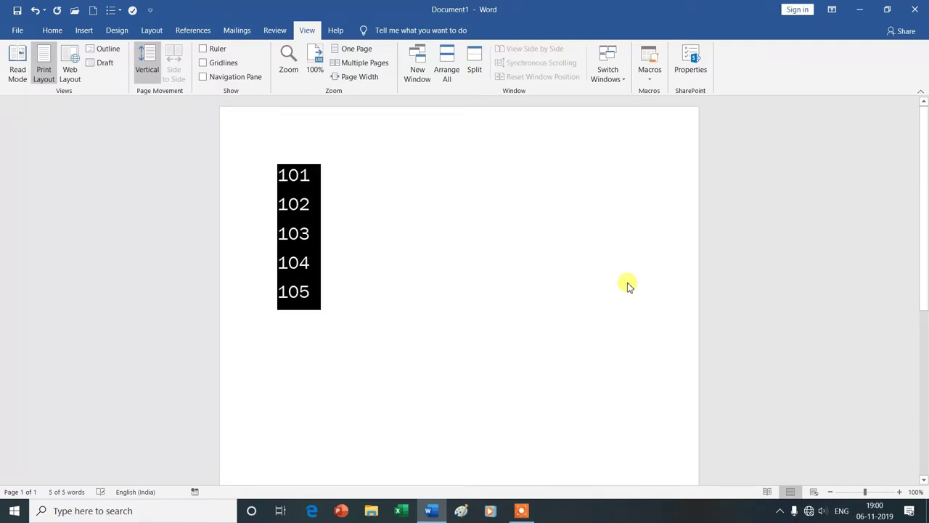
pyautogui.hotkey('ctrl', 'shift', '.')
pyautogui.hotkey('ctrl', 'shift', '.')
pyautogui.hotkey('ctrl', 'shift', '.')
pyautogui.hotkey('ctrl', 'shift', '.')
pyautogui.hotkey('ctrl', 'shift', '.')
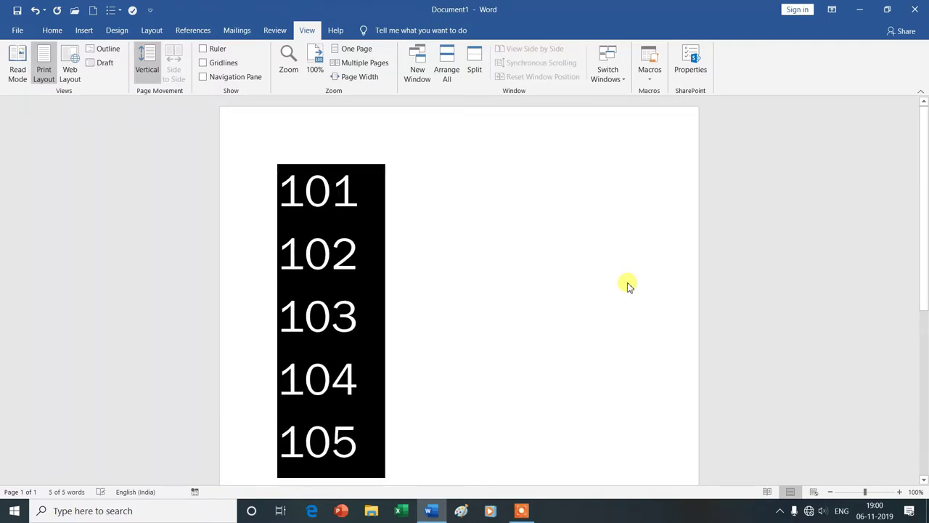
pyautogui.hotkey('ctrl', 'e')
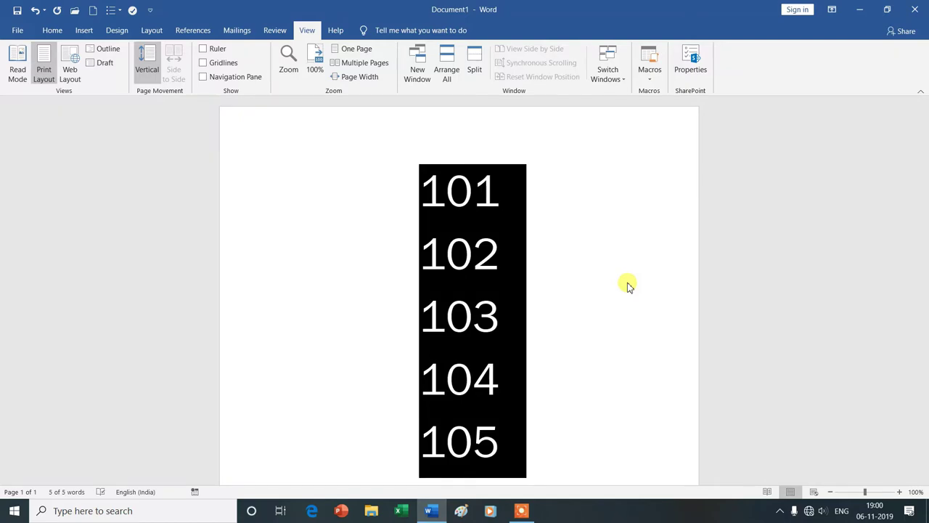
pyautogui.click(608, 216)
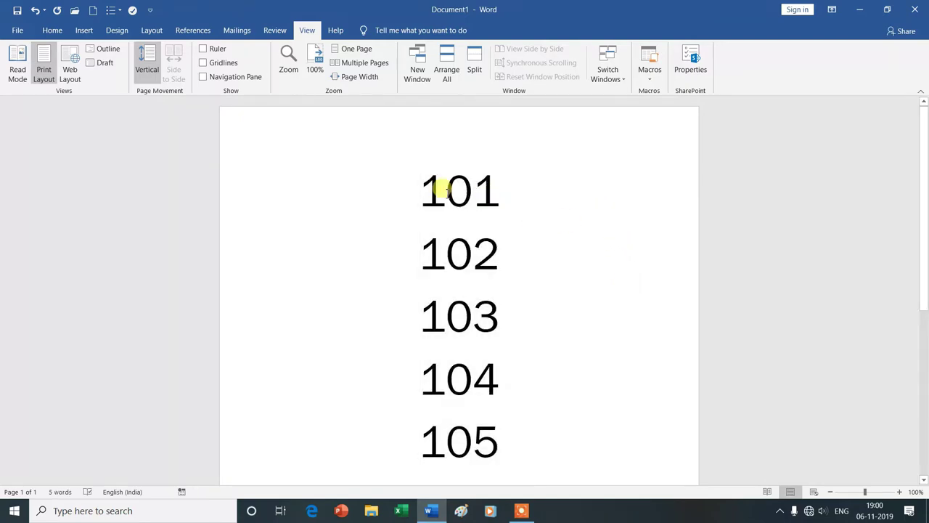
pyautogui.click(418, 188)
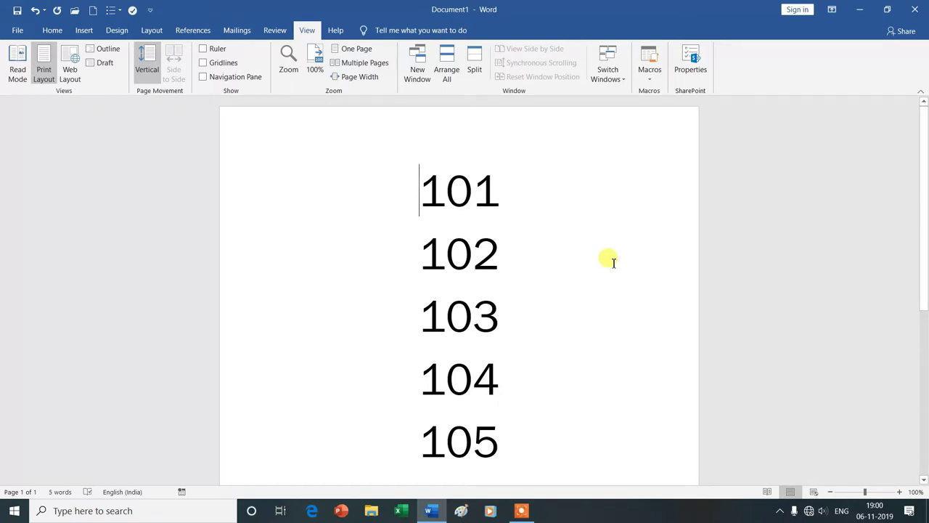
pyautogui.write('(')
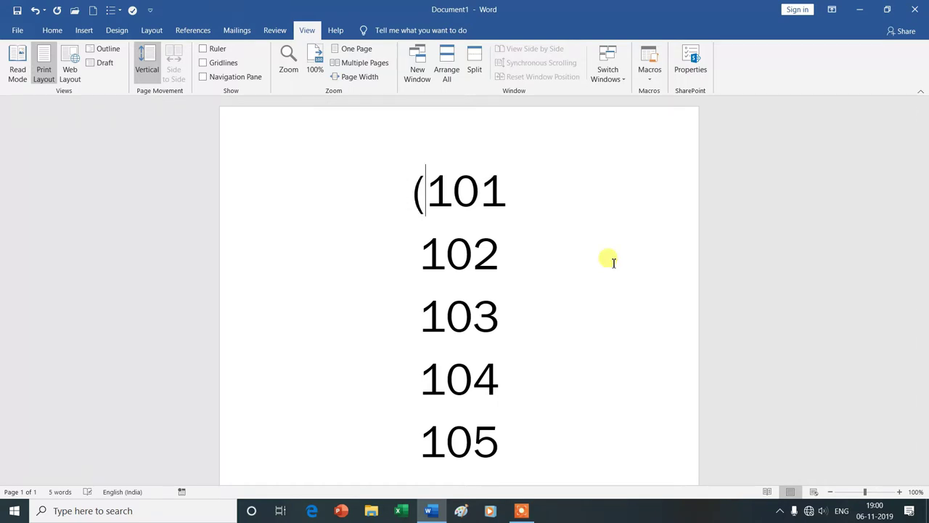
pyautogui.press('End')
pyautogui.write(')')
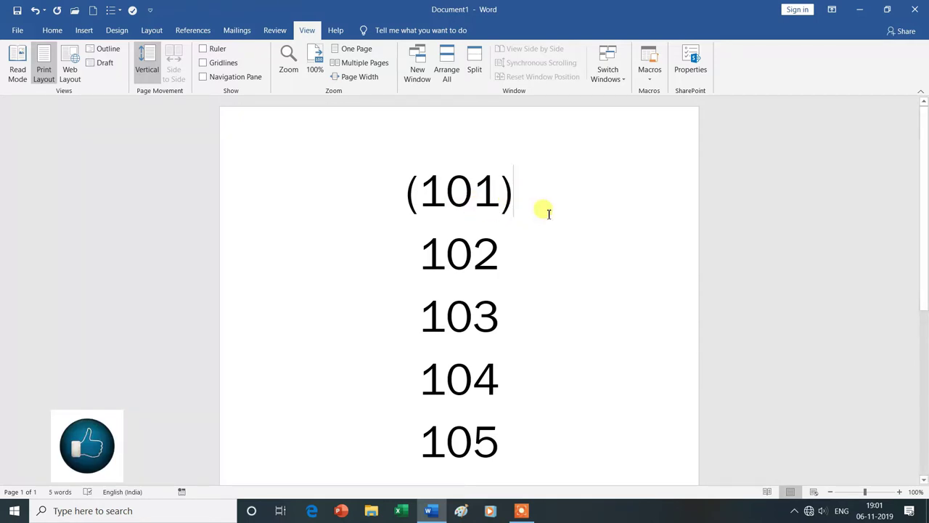
pyautogui.press('BackSpace')
pyautogui.click(413, 190)
pyautogui.press('Delete')
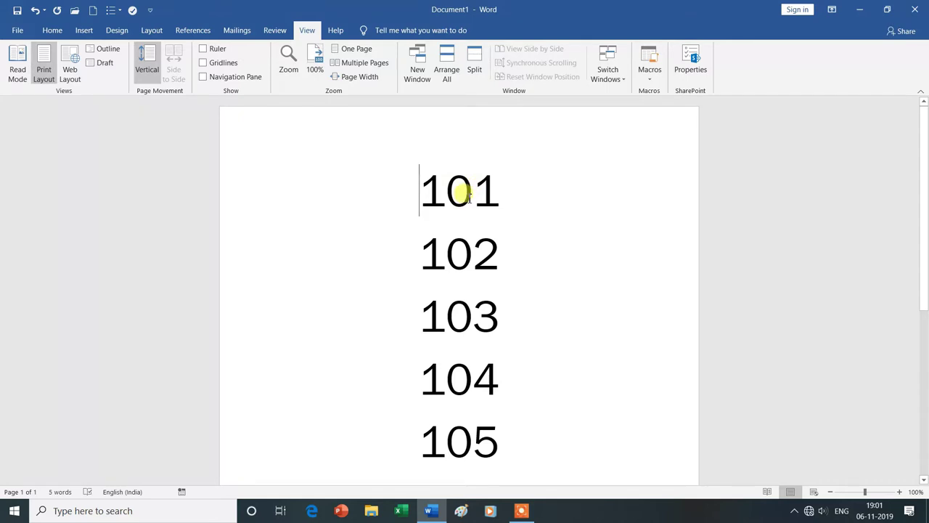
pyautogui.click(651, 84)
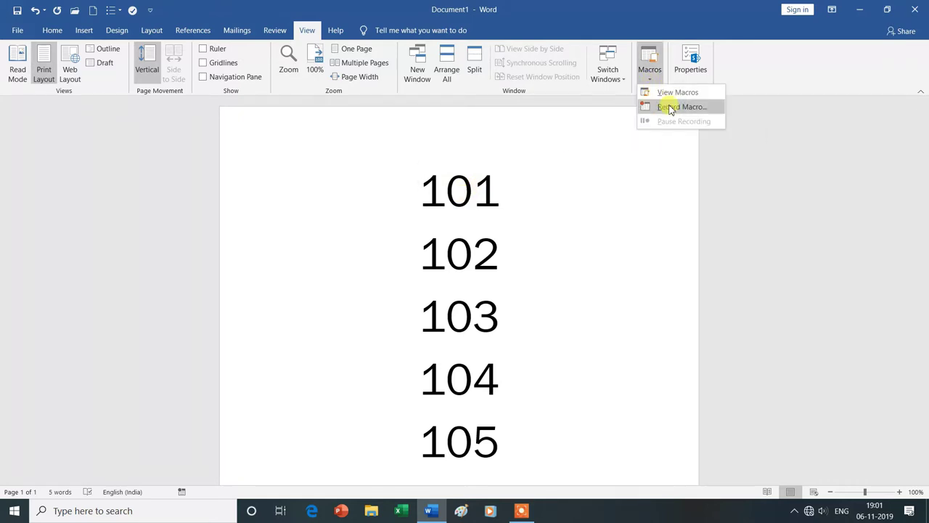
# Step: Begin recording a macro named NUMBER with Alt+Ctrl+D assigned as its shortcut
pyautogui.click(672, 108)
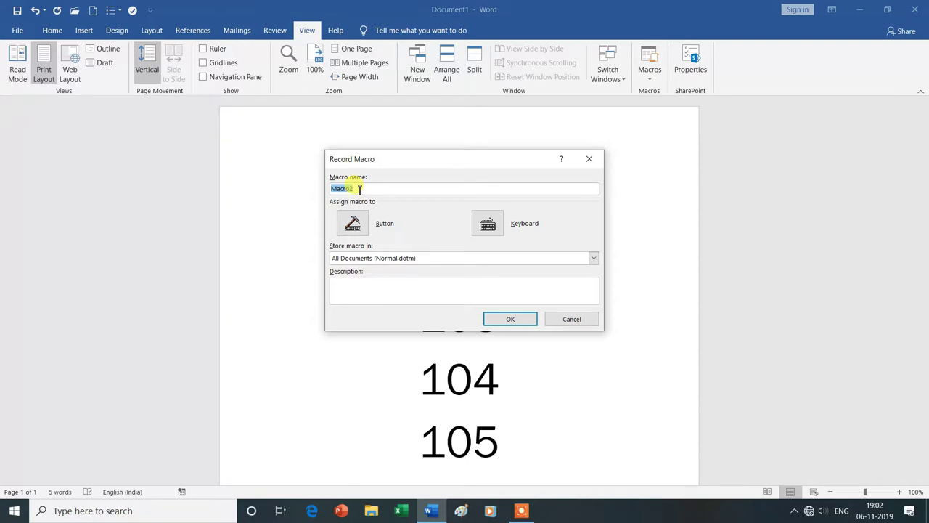
pyautogui.write('NUMBER')
pyautogui.click(488, 225)
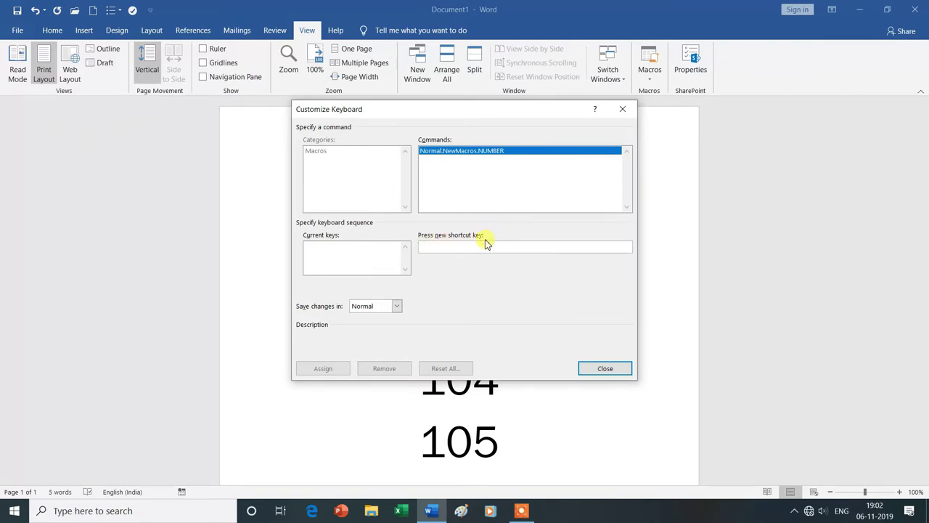
pyautogui.hotkey('ctrl', 'alt', 'd')
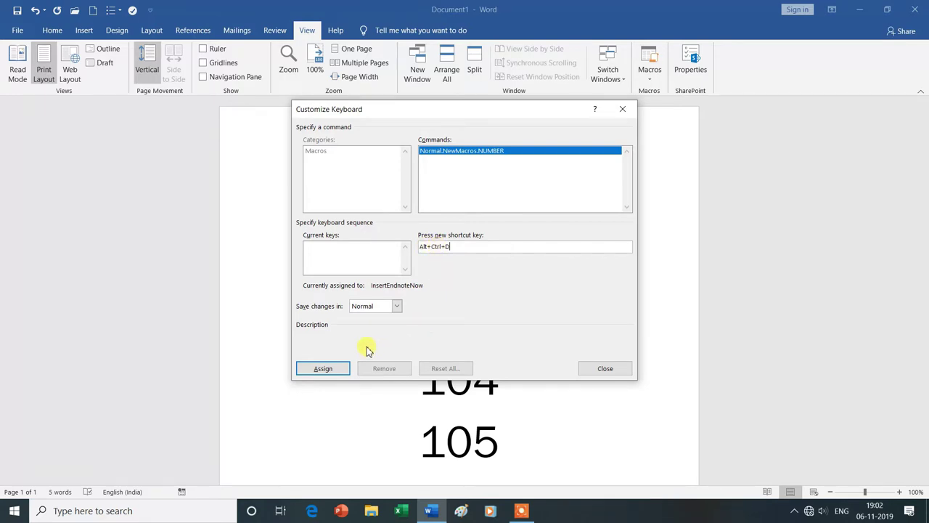
pyautogui.click(328, 370)
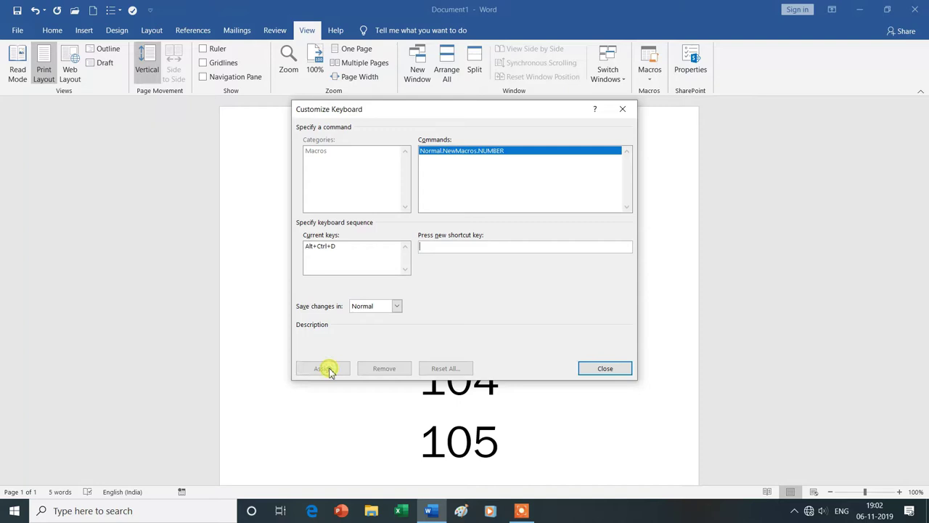
pyautogui.click(604, 369)
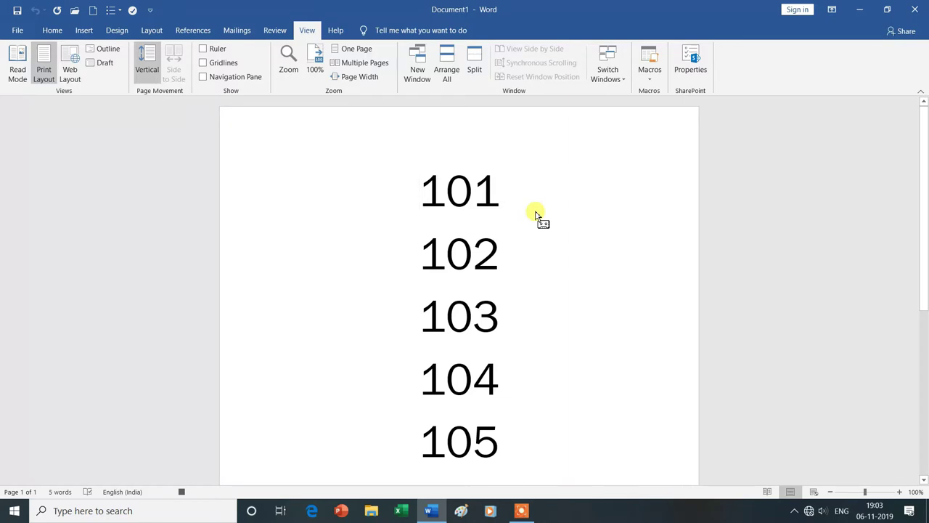
# Step: Wrap the first line in parentheses as (101), then stop recording the NUMBER macro
pyautogui.write('(')
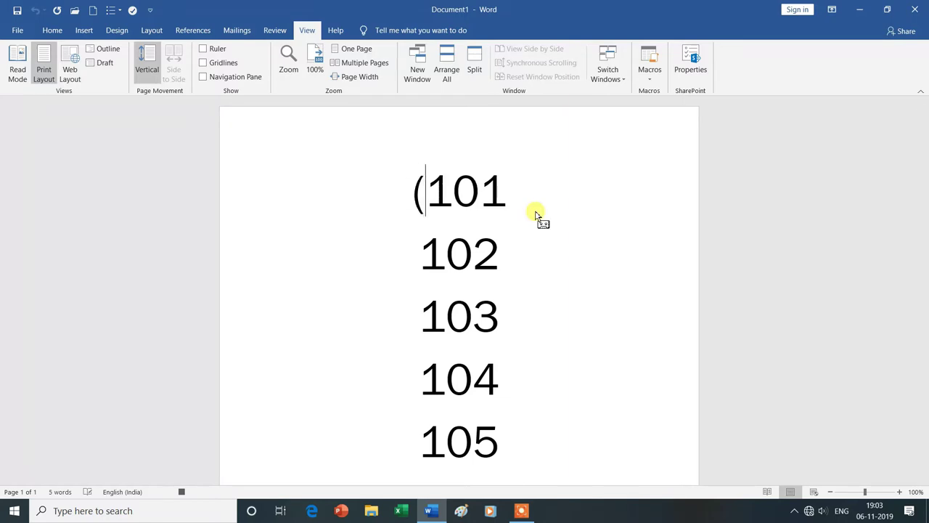
pyautogui.press('End')
pyautogui.write(')')
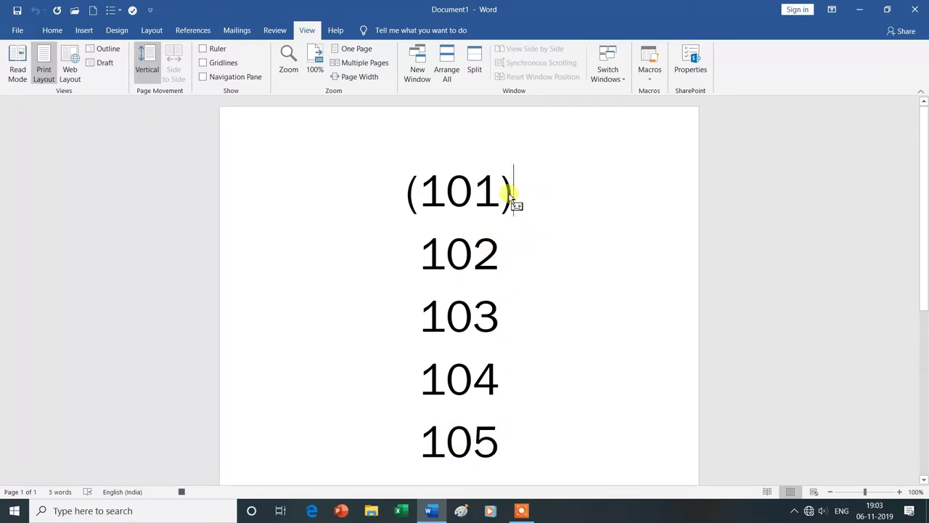
pyautogui.click(651, 82)
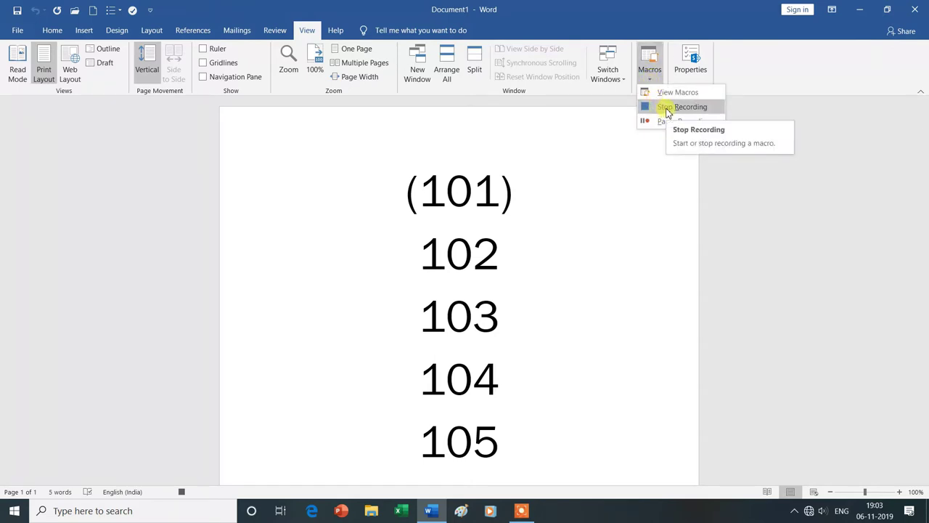
pyautogui.click(667, 107)
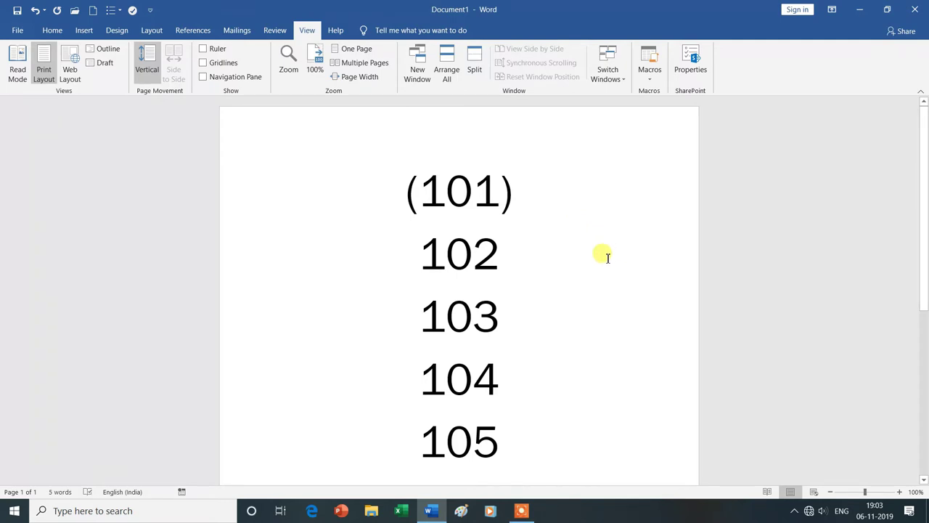
# Step: Run the NUMBER macro (Alt+Ctrl+D) before 102, 103, 104 and 105 to parenthesise each
pyautogui.click(422, 254)
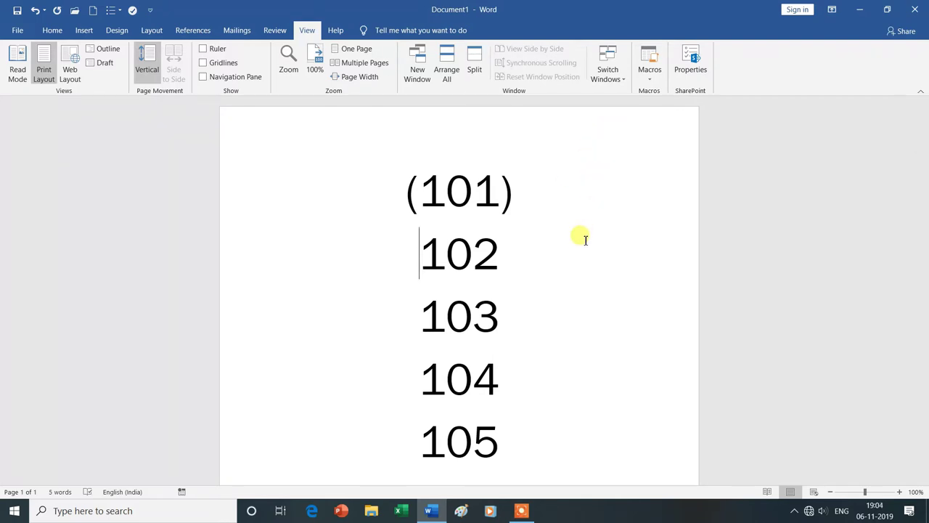
pyautogui.hotkey('ctrl', 'alt', 'd')
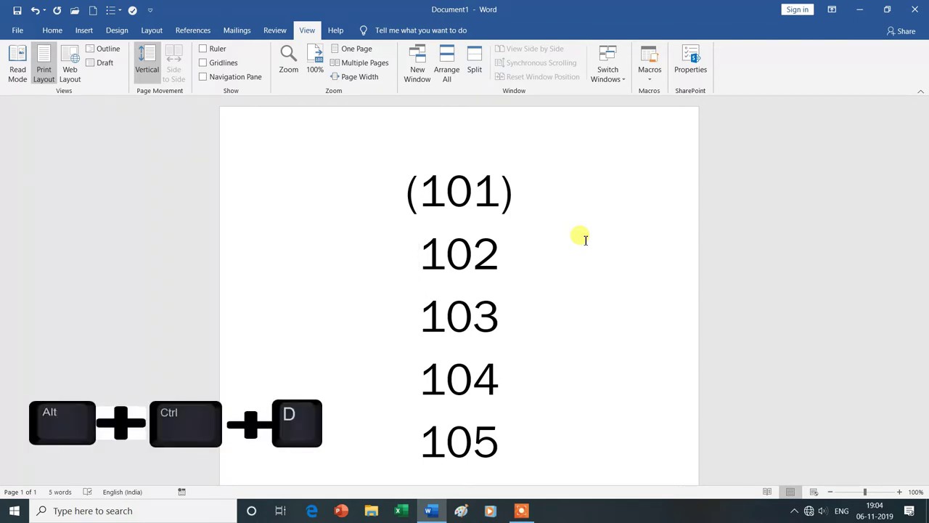
pyautogui.hotkey('ctrl', 'alt', 'd')
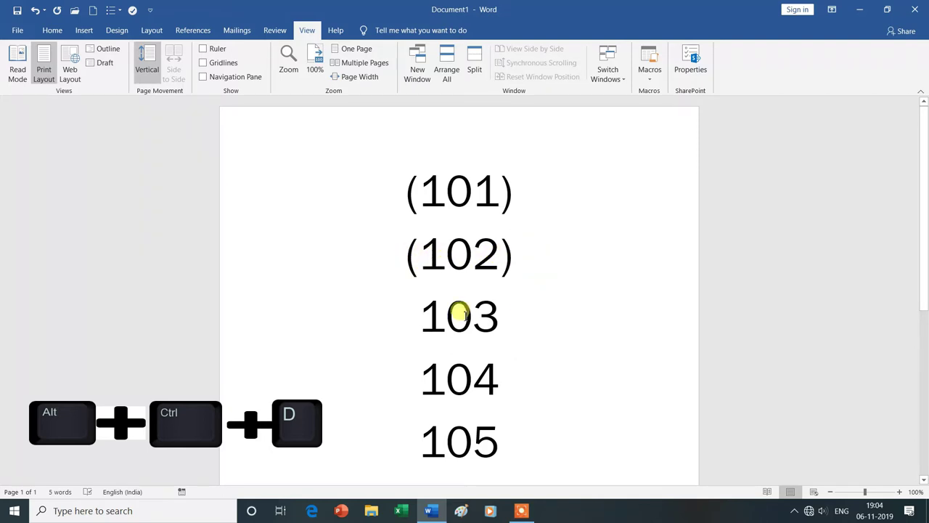
pyautogui.click(425, 317)
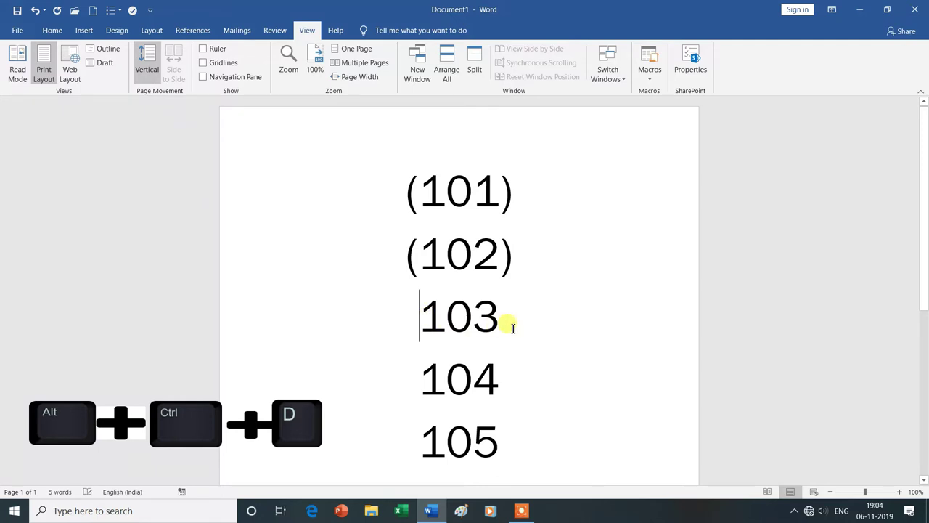
pyautogui.hotkey('ctrl', 'alt', 'd')
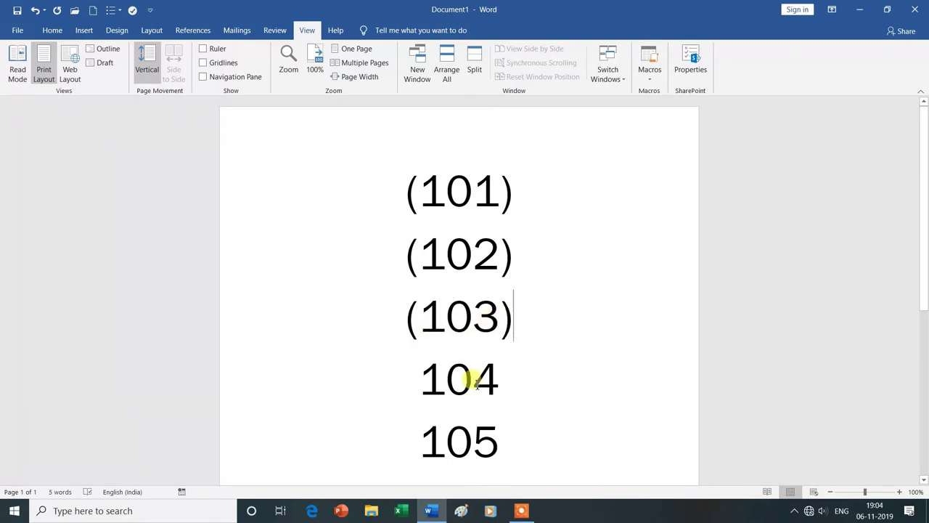
pyautogui.click(419, 378)
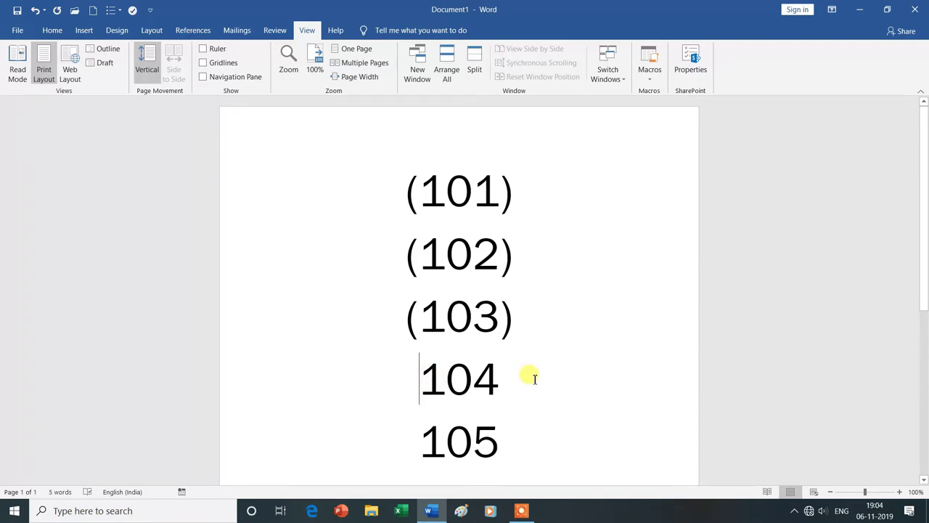
pyautogui.hotkey('ctrl', 'alt', 'd')
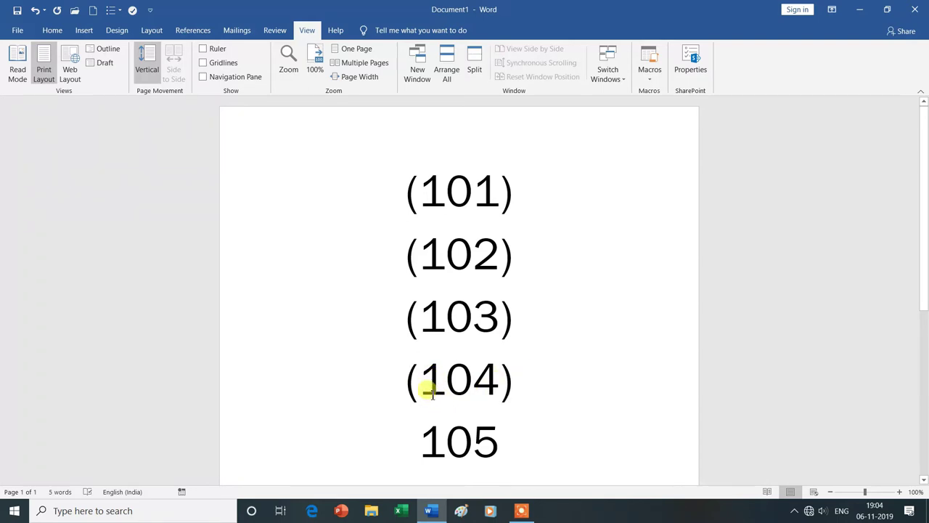
pyautogui.click(425, 438)
pyautogui.hotkey('ctrl', 'alt', 'd')
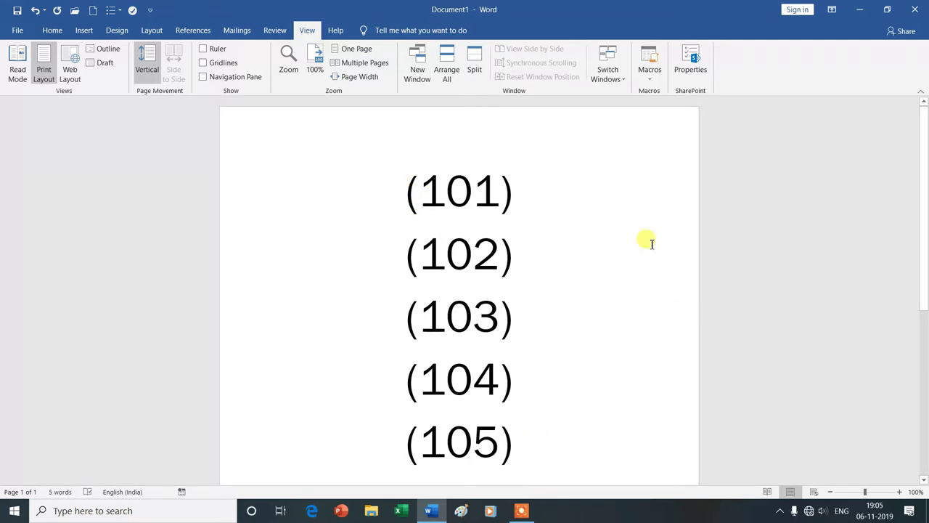
# Step: Delete all numbered lines, then run Macro1 to insert YAGYAN TECH, MS WORD, MS EXCEL, MS POWER POINT
pyautogui.hotkey('ctrl', 'a')
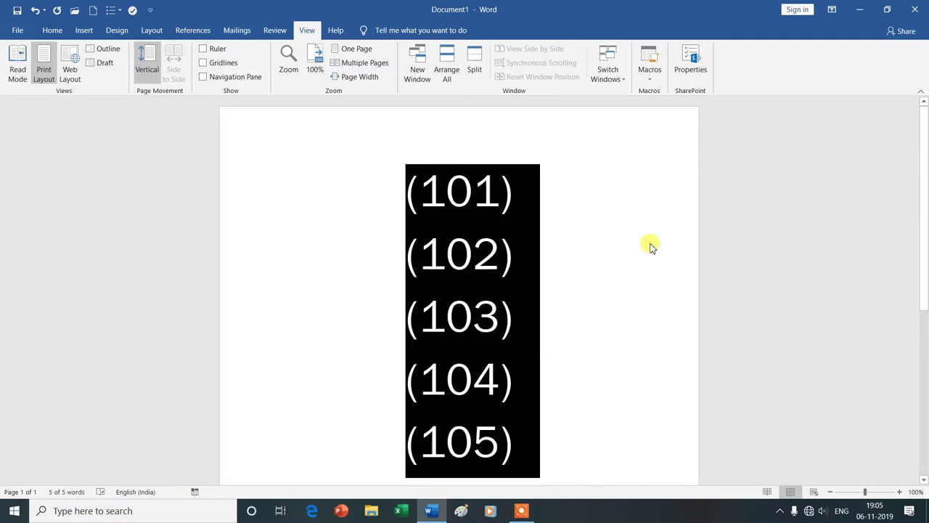
pyautogui.press('Delete')
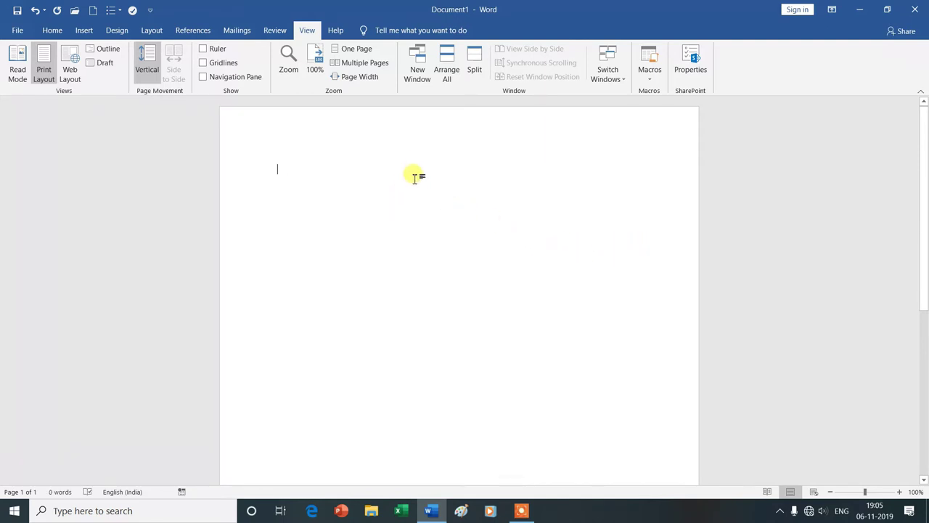
pyautogui.click(650, 83)
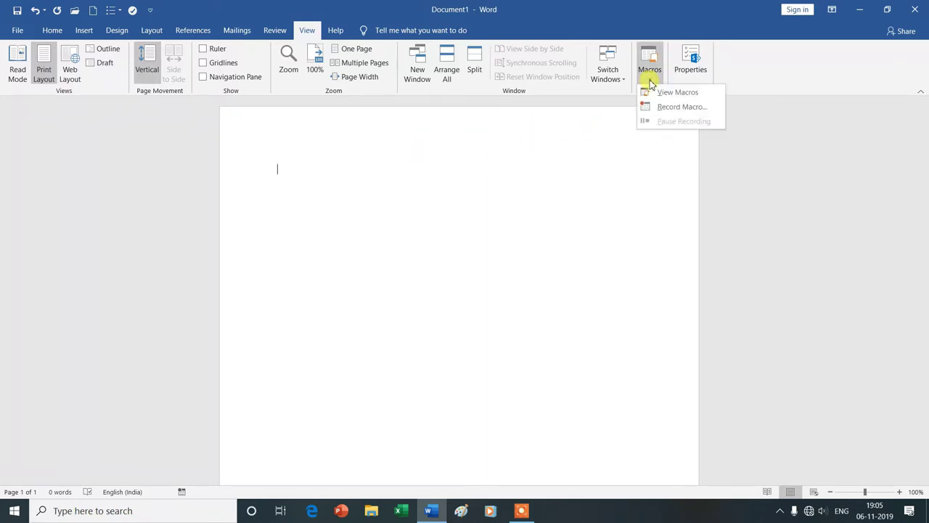
pyautogui.click(667, 93)
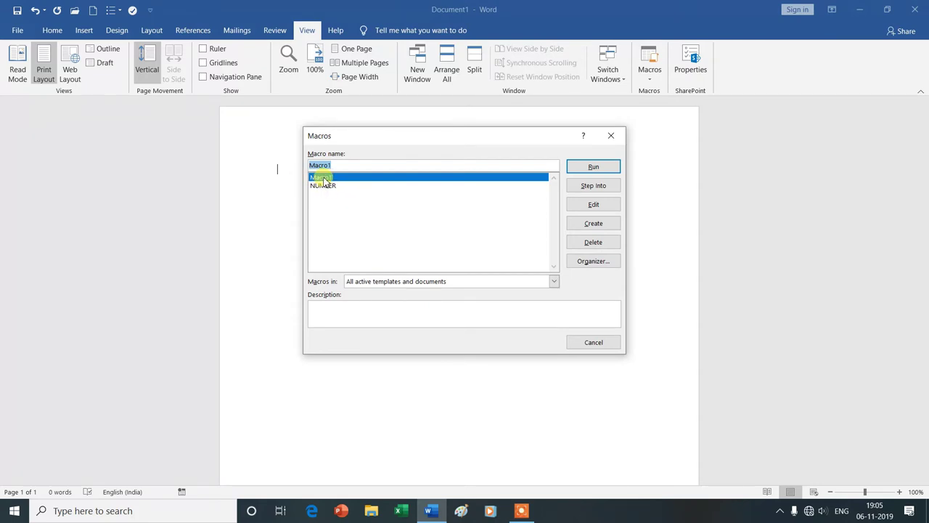
pyautogui.click(595, 168)
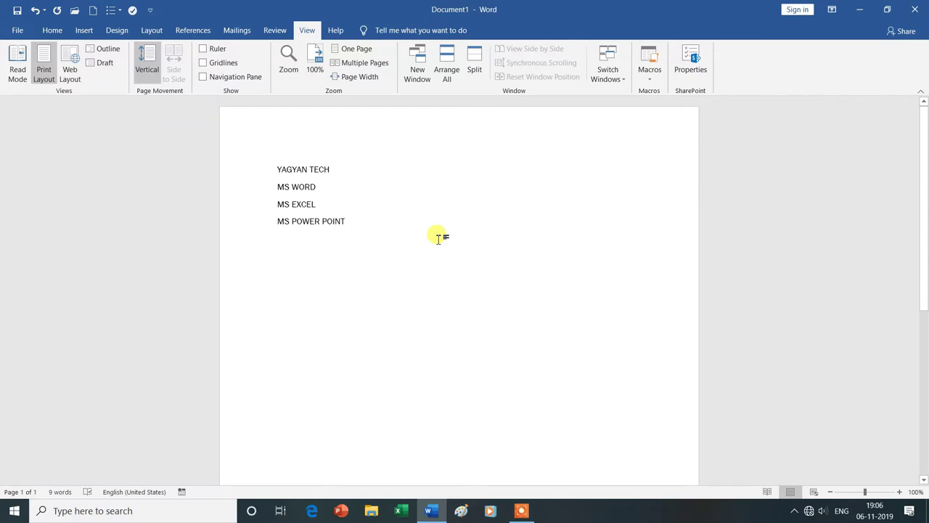
# Step: Undo the last Macro1 line, then select and delete all remaining text to blank the page
pyautogui.hotkey('ctrl', 'z')
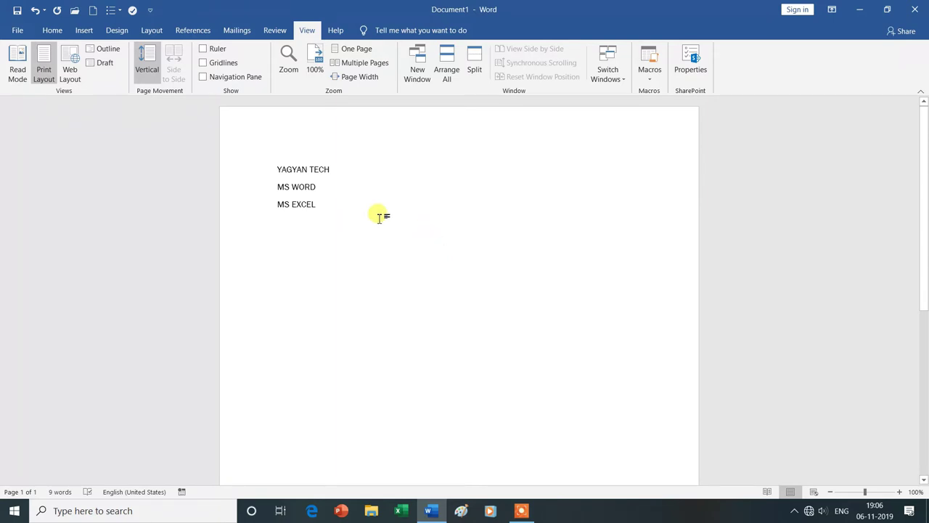
pyautogui.hotkey('ctrl', 'a')
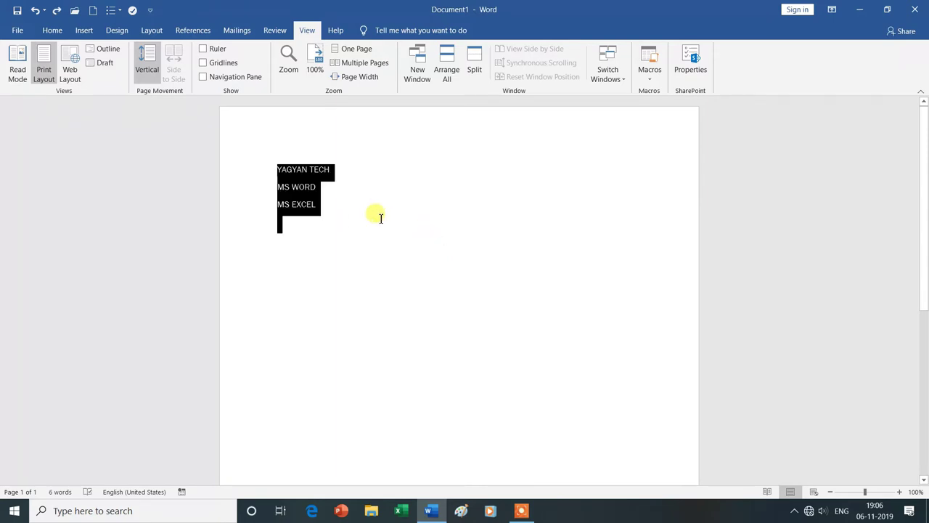
pyautogui.press('Delete')
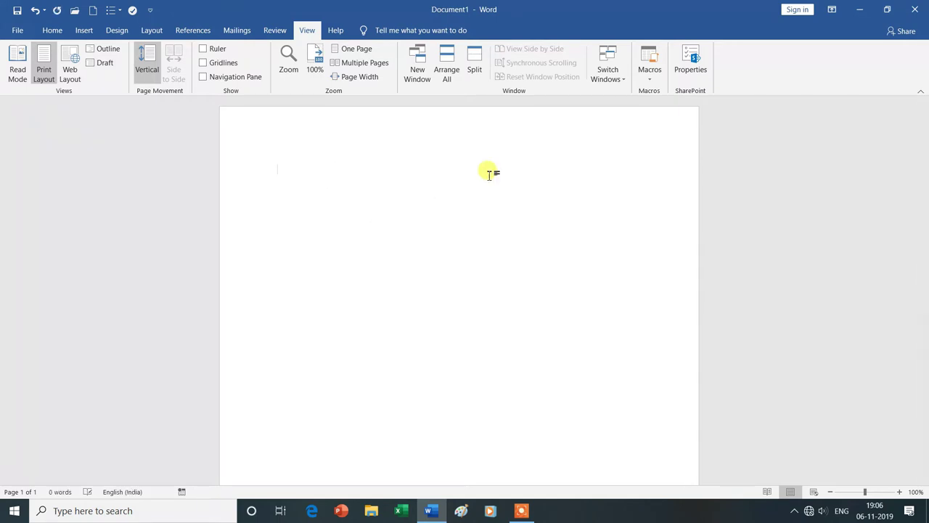
pyautogui.click(650, 83)
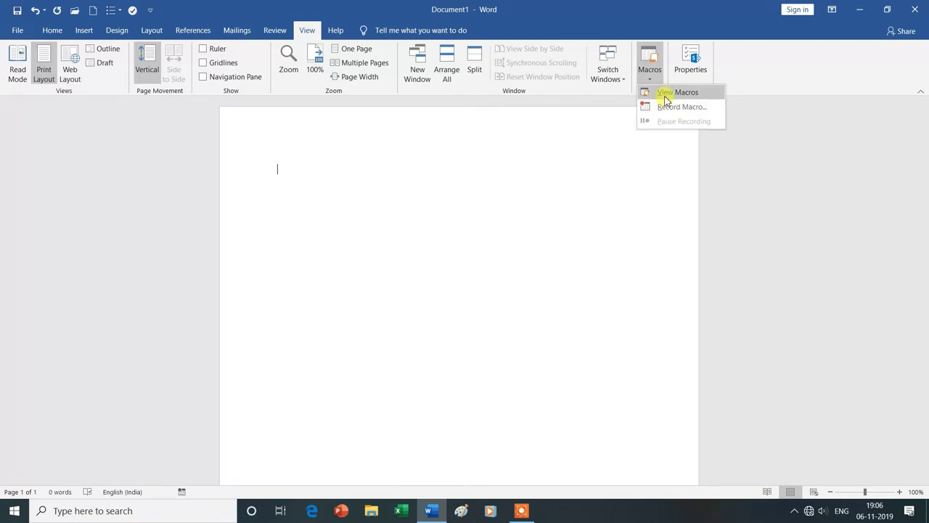
# Step: Run the NUMBER macro from the macro list on the empty page, inserting empty parentheses
pyautogui.click(660, 92)
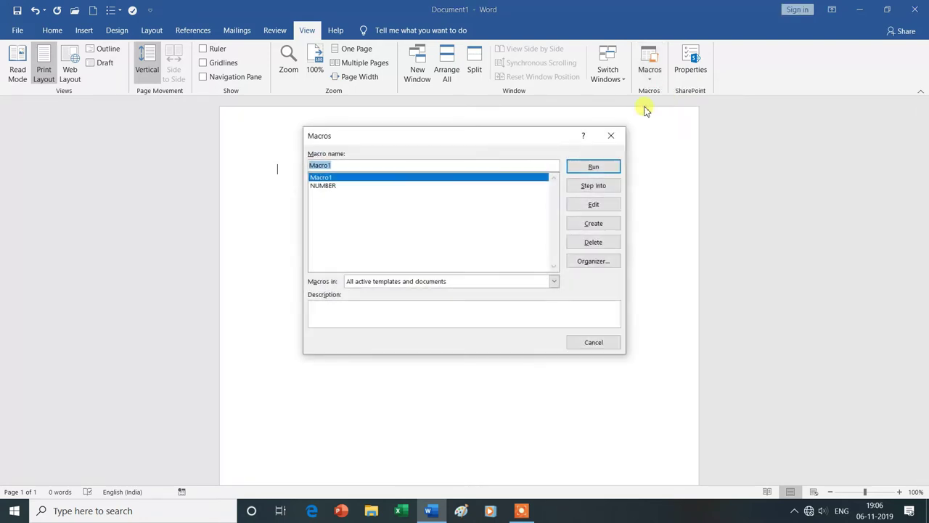
pyautogui.click(336, 187)
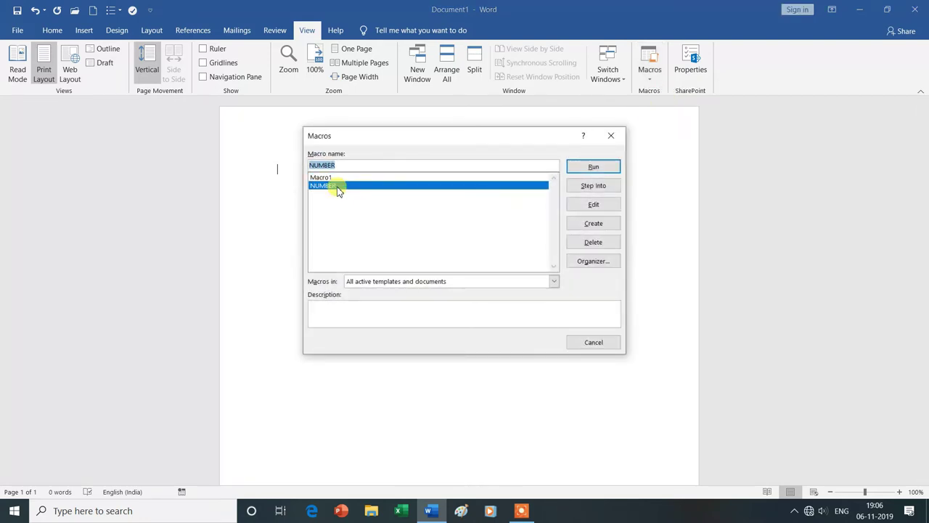
pyautogui.click(594, 167)
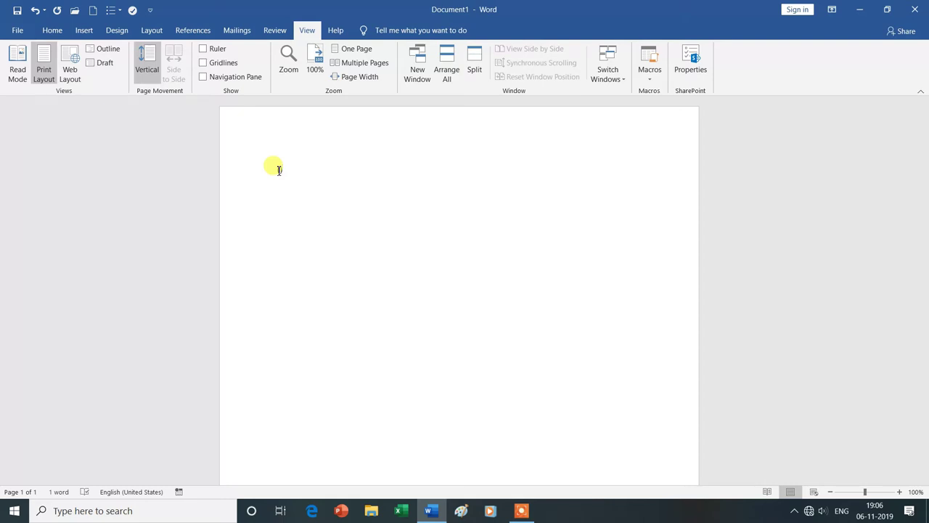
# Step: Enlarge the inserted parentheses two font steps and type 201 inside them
pyautogui.moveTo(279, 169); pyautogui.dragTo(292, 170)
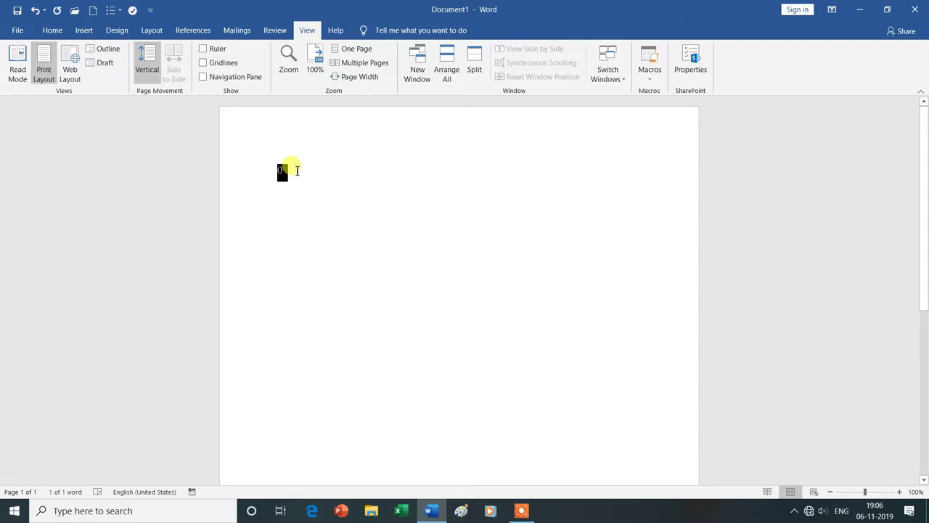
pyautogui.hotkey('ctrl', ']')
pyautogui.hotkey('ctrl', ']')
pyautogui.hotkey('ctrl', ']')
pyautogui.hotkey('ctrl', ']')
pyautogui.hotkey('ctrl', ']')
pyautogui.hotkey('ctrl', ']')
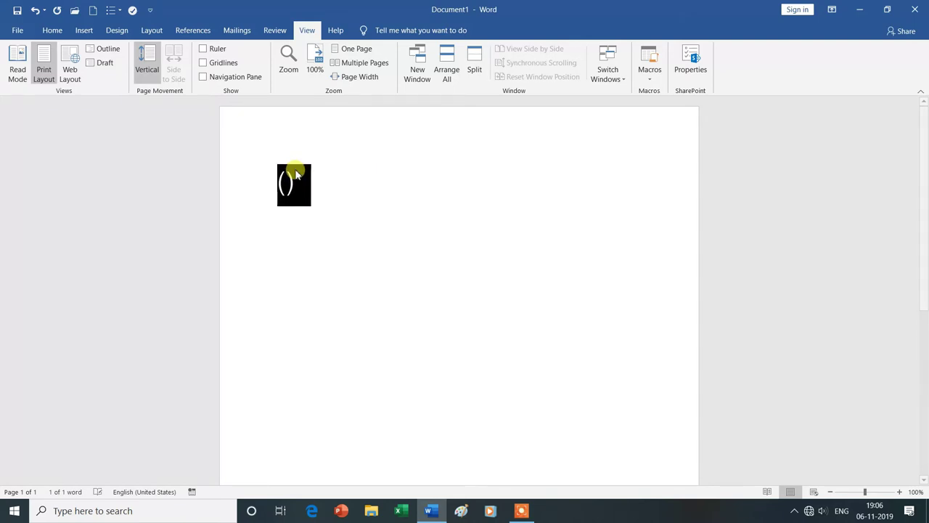
pyautogui.hotkey('ctrl', ']')
pyautogui.hotkey('ctrl', ']')
pyautogui.hotkey('ctrl', ']')
pyautogui.hotkey('ctrl', ']')
pyautogui.hotkey('ctrl', ']')
pyautogui.hotkey('ctrl', ']')
pyautogui.hotkey('ctrl', ']')
pyautogui.hotkey('ctrl', ']')
pyautogui.hotkey('ctrl', ']')
pyautogui.hotkey('ctrl', ']')
pyautogui.hotkey('ctrl', ']')
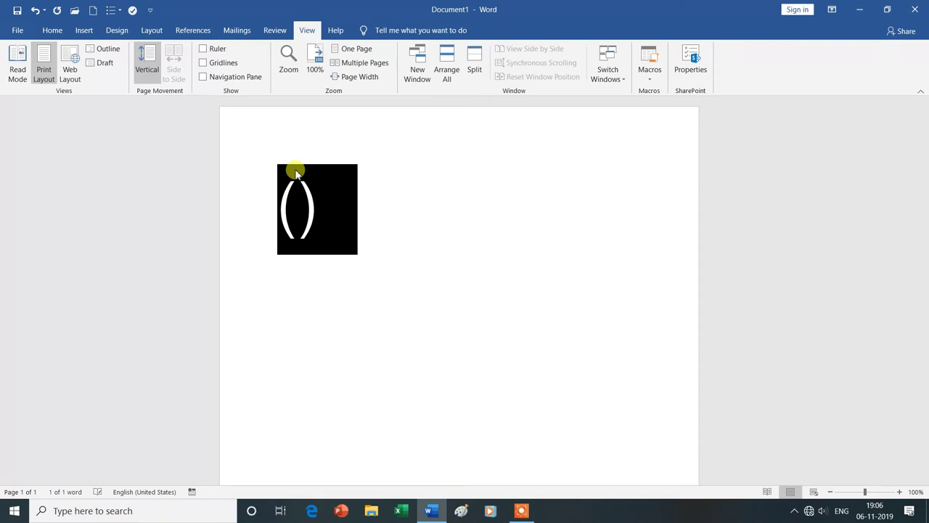
pyautogui.click(400, 213)
pyautogui.click(299, 209)
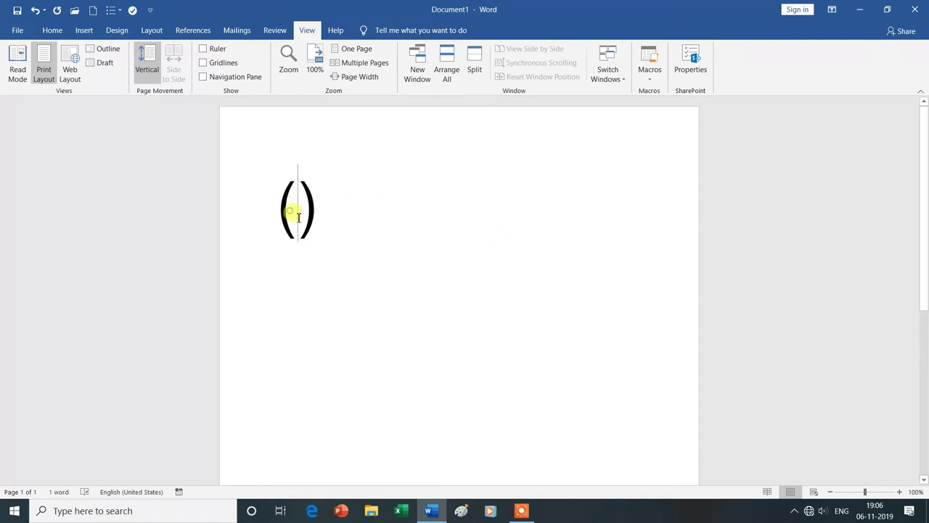
pyautogui.write('20')
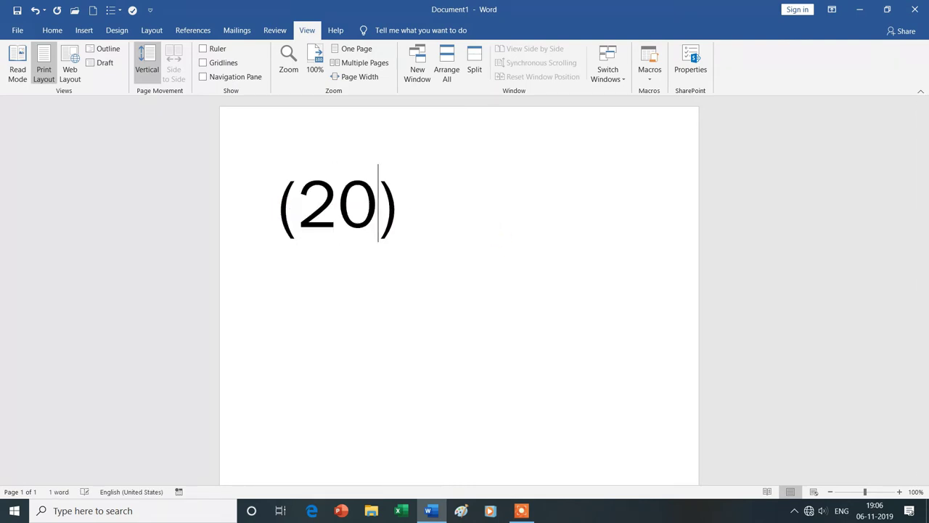
pyautogui.write('1')
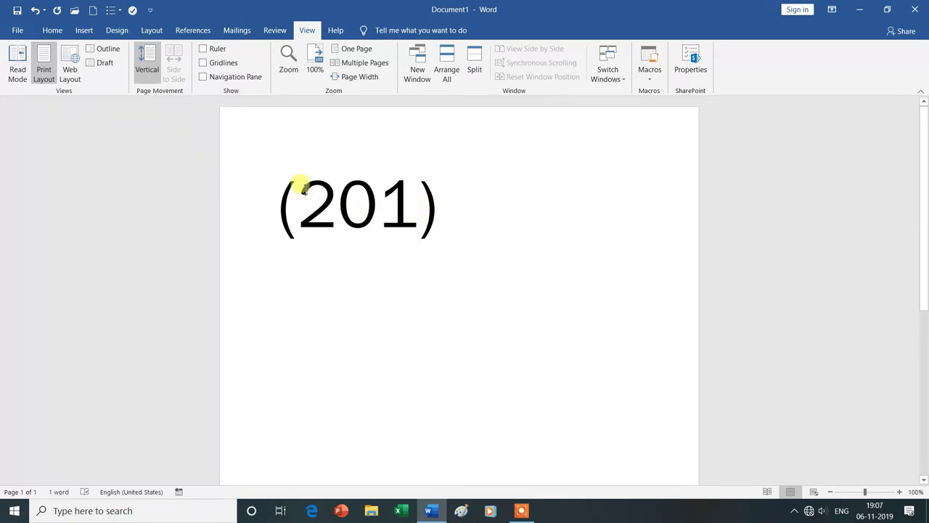
# Step: Add (202) and (203) on new lines below, then select all three lines and delete them
pyautogui.click(470, 199)
pyautogui.press('Return')
pyautogui.write('()')
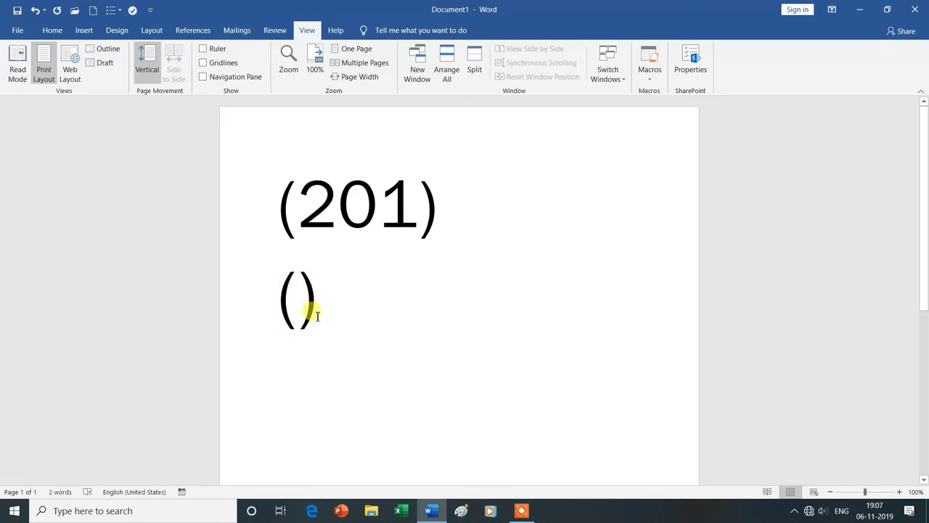
pyautogui.click(297, 293)
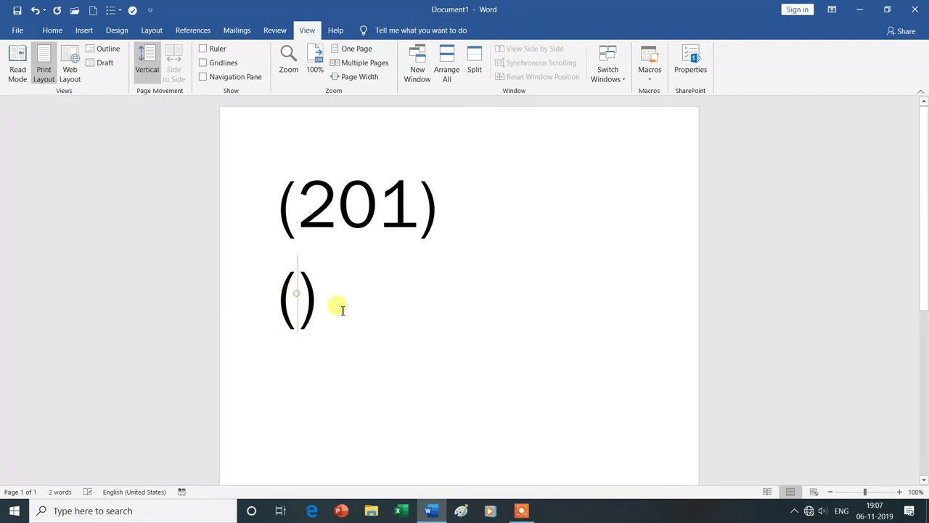
pyautogui.write('202')
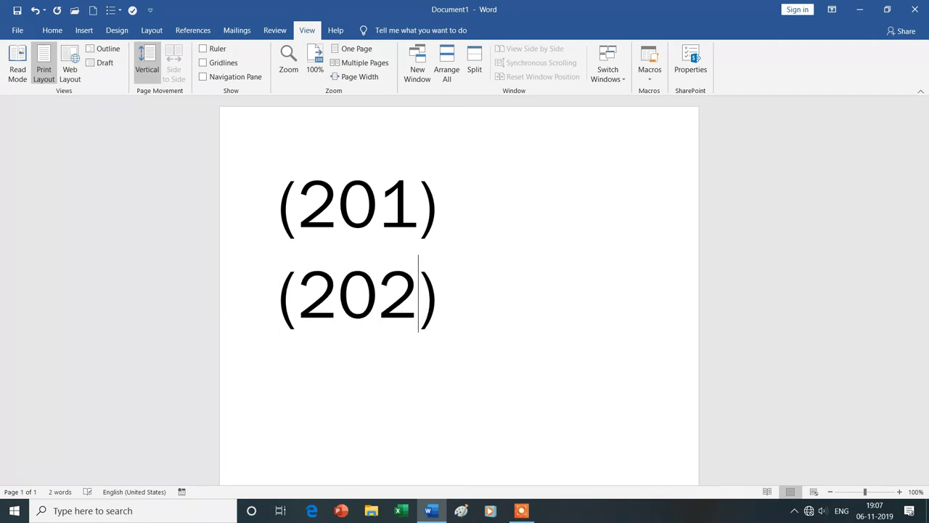
pyautogui.press('Right')
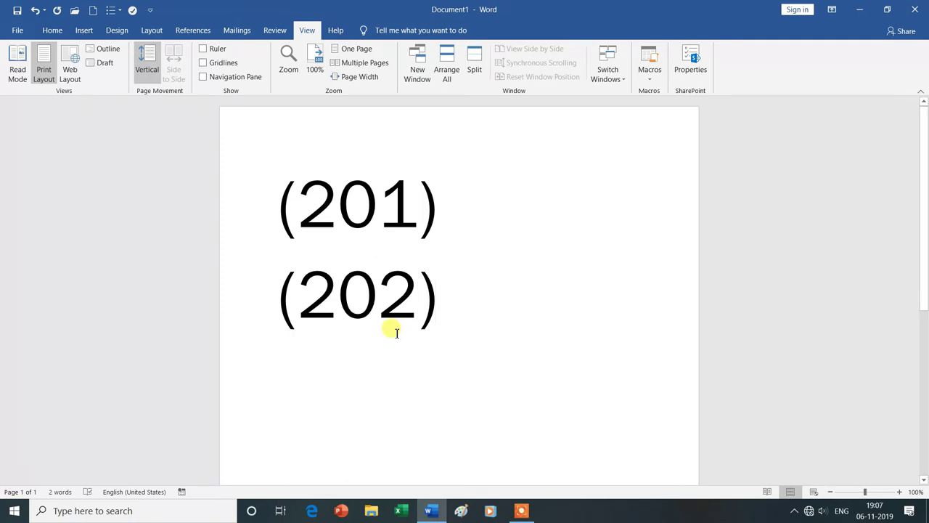
pyautogui.press('Return')
pyautogui.write('()')
pyautogui.press('Left')
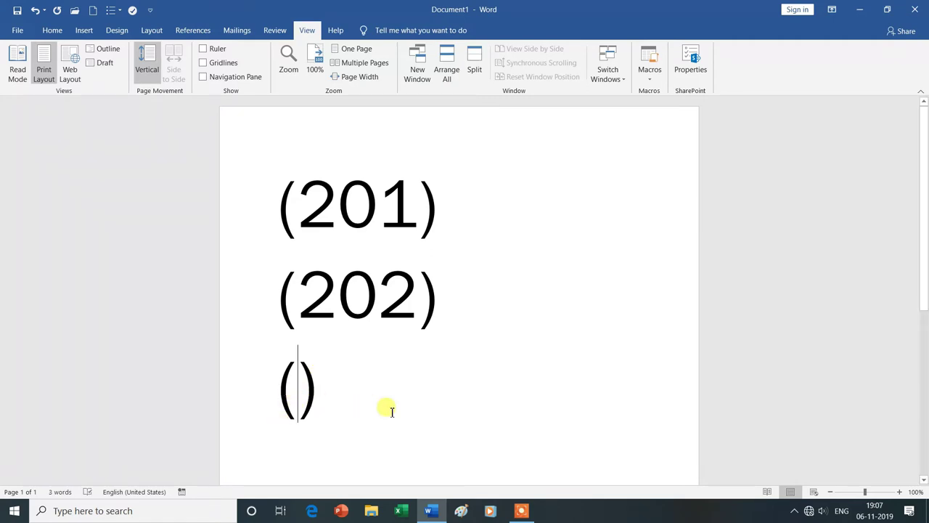
pyautogui.write('203')
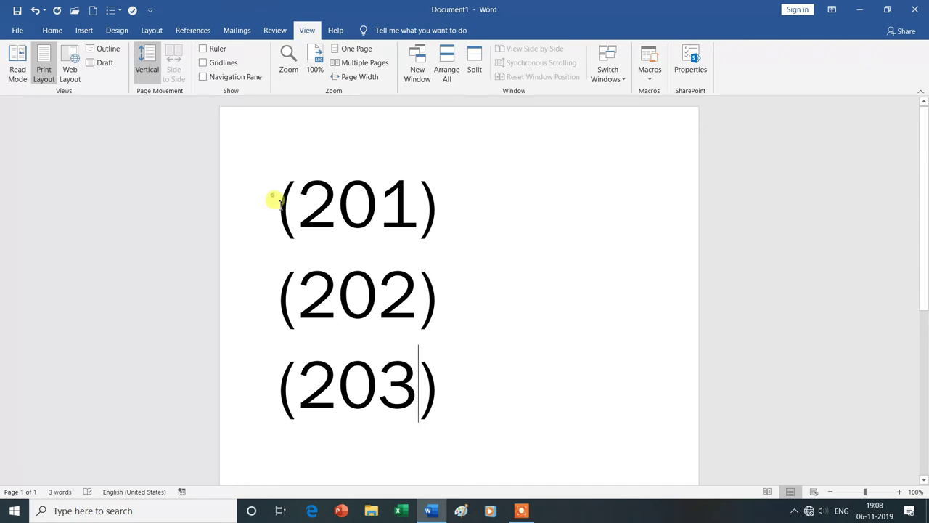
pyautogui.moveTo(274, 200); pyautogui.dragTo(471, 421)
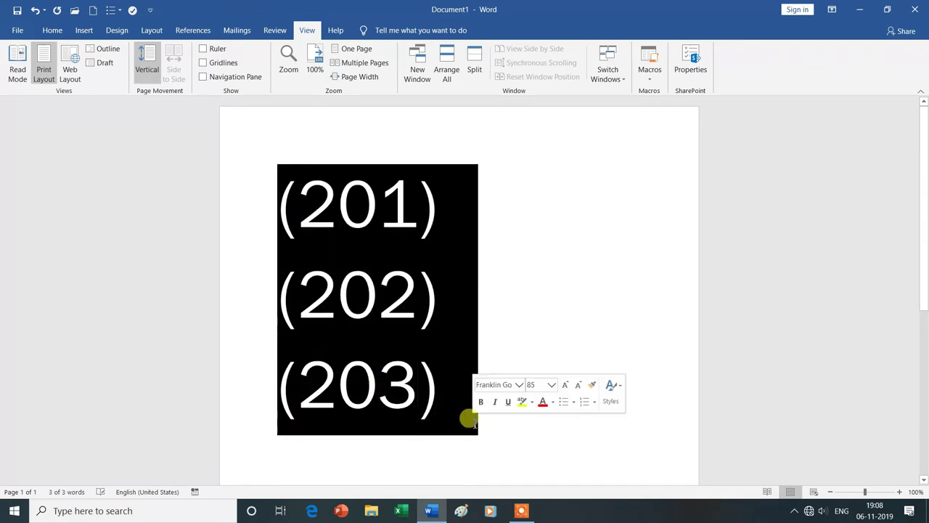
pyautogui.press('Delete')
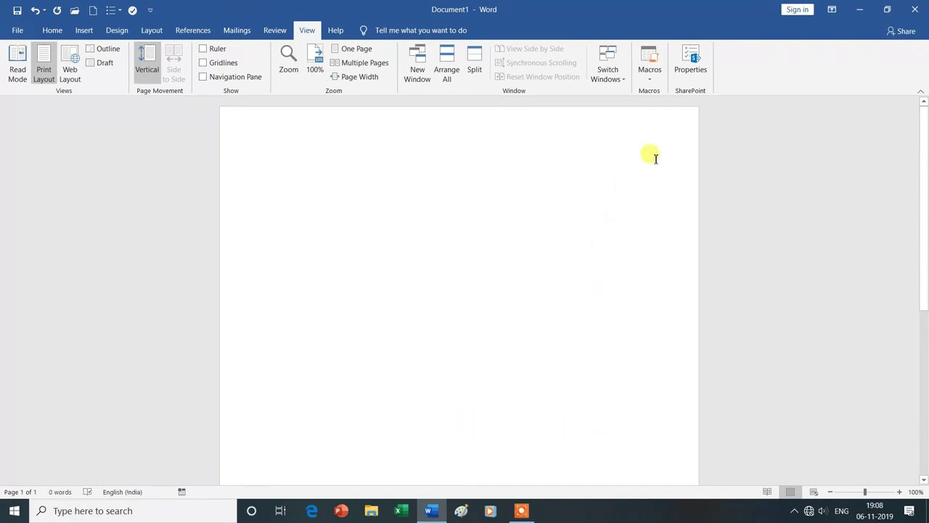
pyautogui.click(651, 80)
pyautogui.click(662, 92)
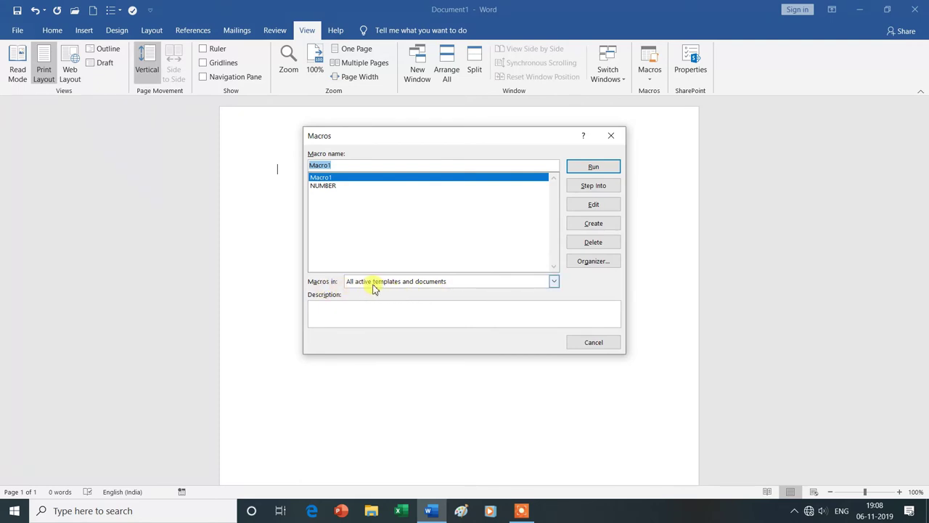
pyautogui.click(556, 283)
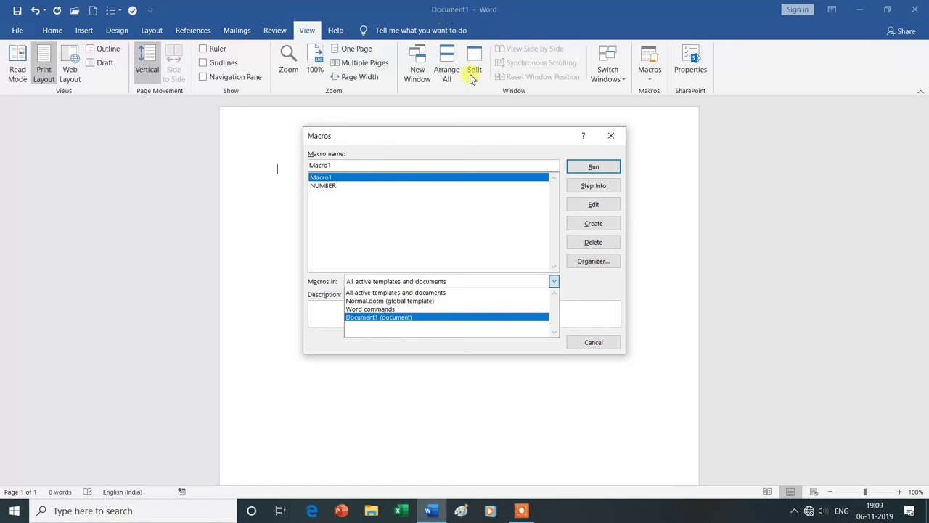
pyautogui.click(367, 323)
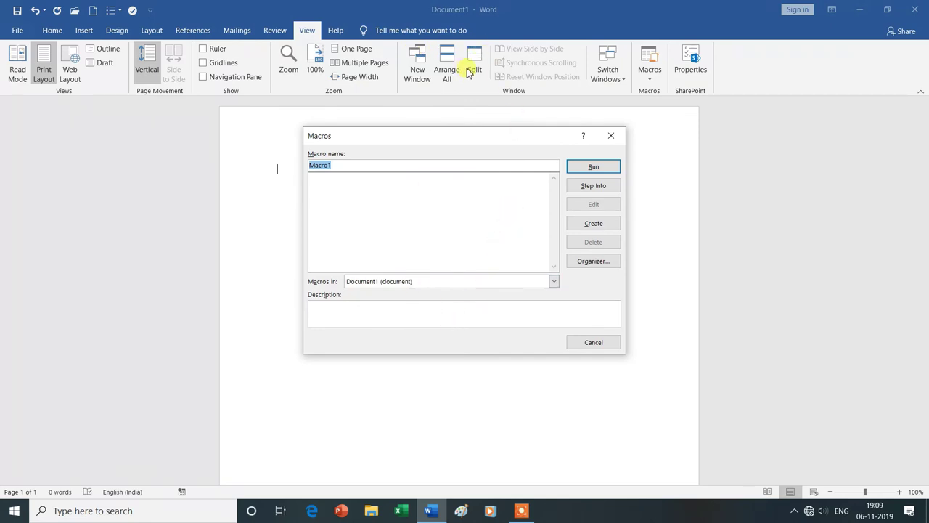
pyautogui.click(610, 137)
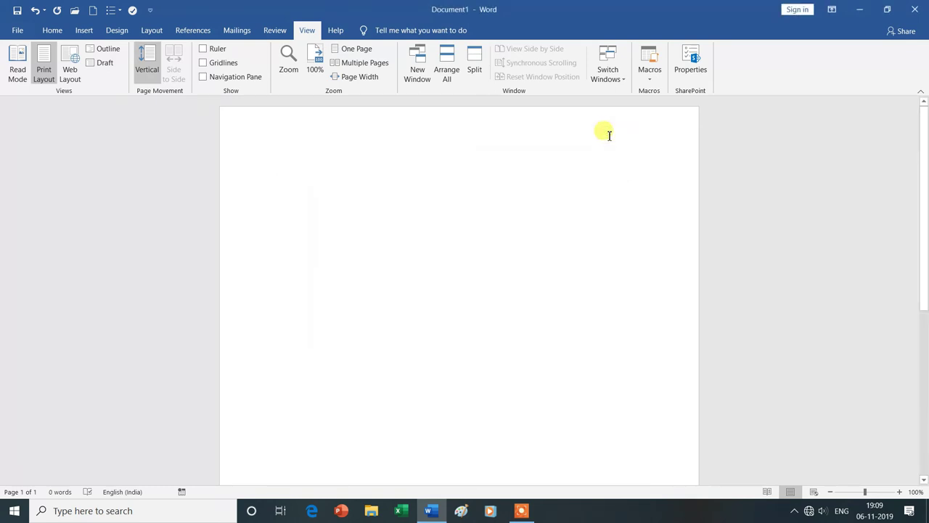
pyautogui.click(651, 81)
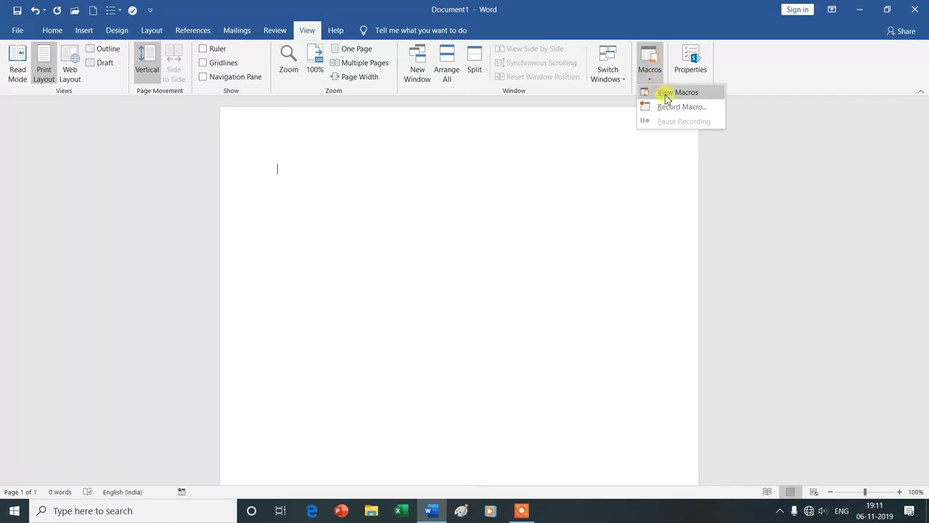
# Step: Delete Macro1 and NUMBER from the macro list, confirming each, then close the dialog
pyautogui.click(666, 94)
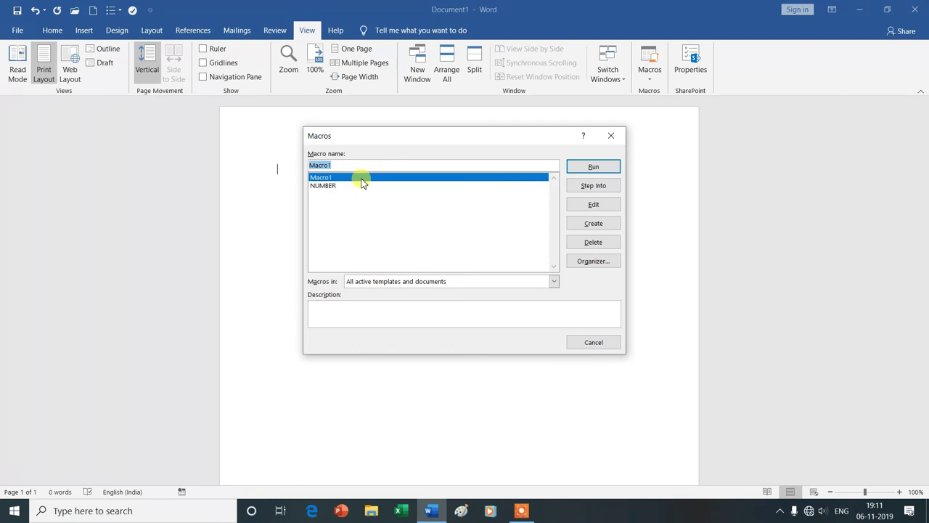
pyautogui.click(594, 244)
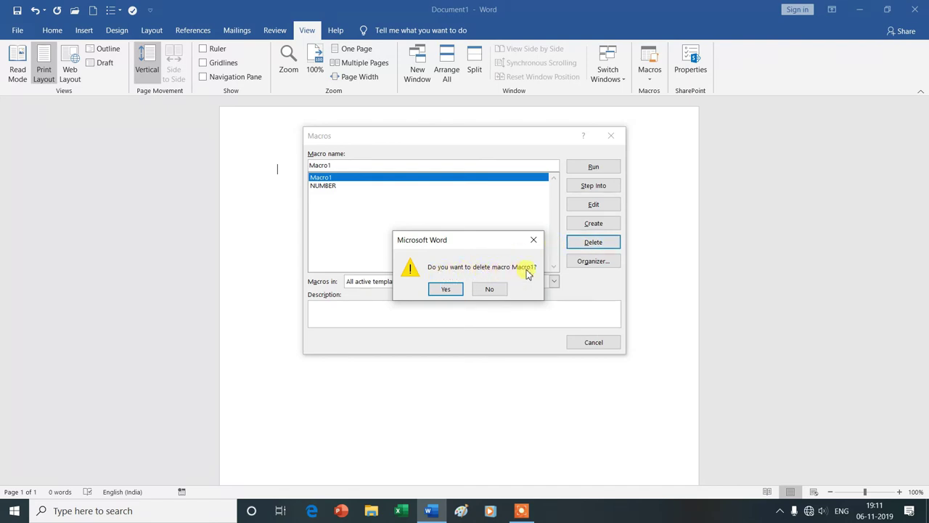
pyautogui.click(446, 289)
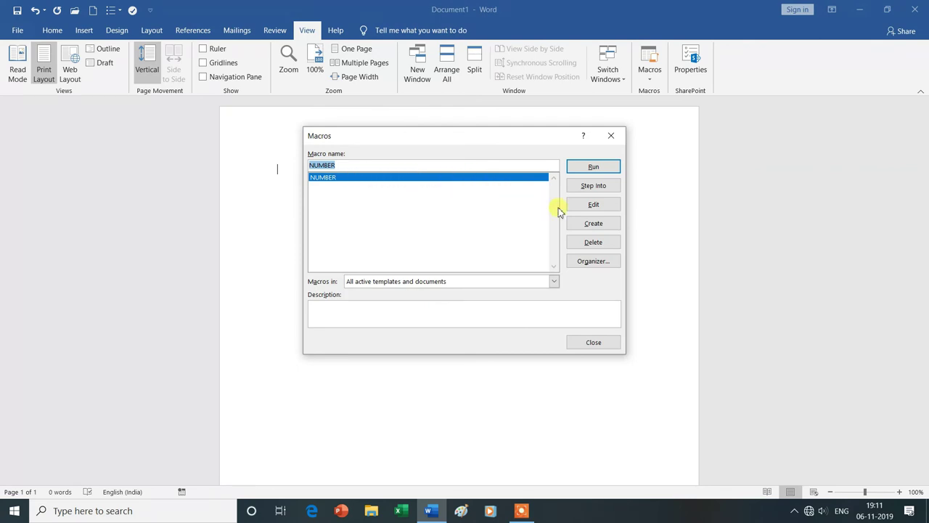
pyautogui.click(590, 245)
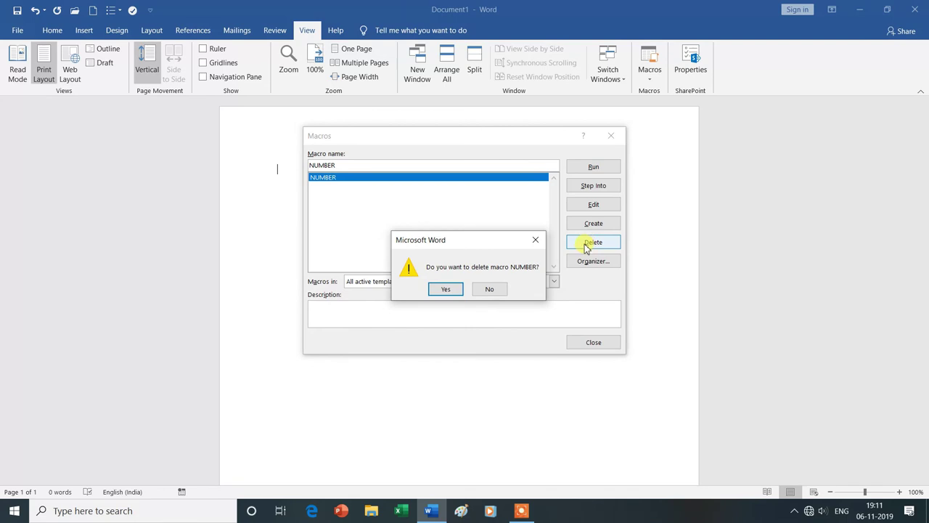
pyautogui.click(446, 289)
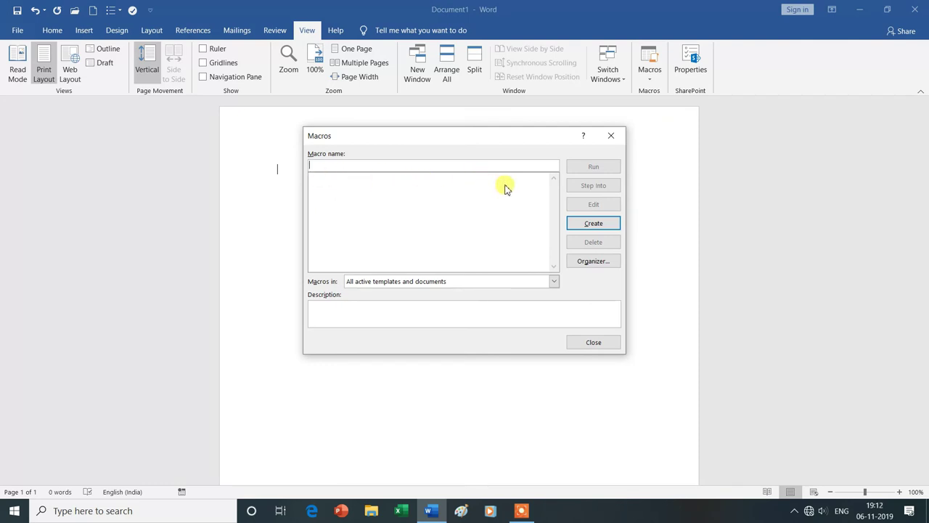
pyautogui.click(594, 343)
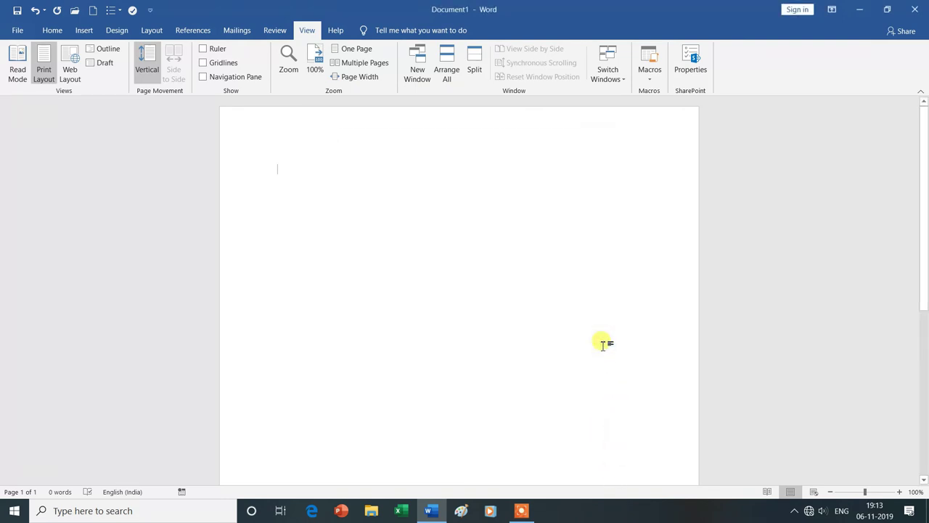